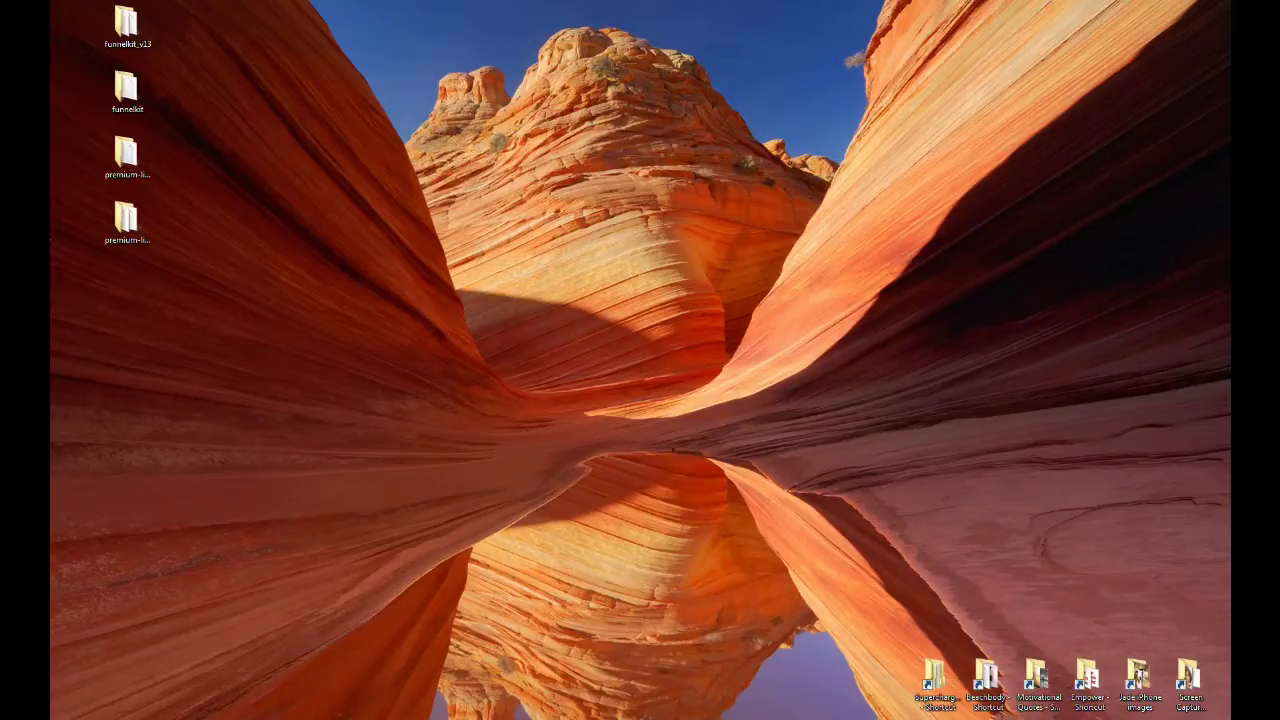
Restore PhotoScape and open the rainy tree photo 114939.jpg in the Editor
{"action": "mouse_move", "coordinate": [30, 250]}
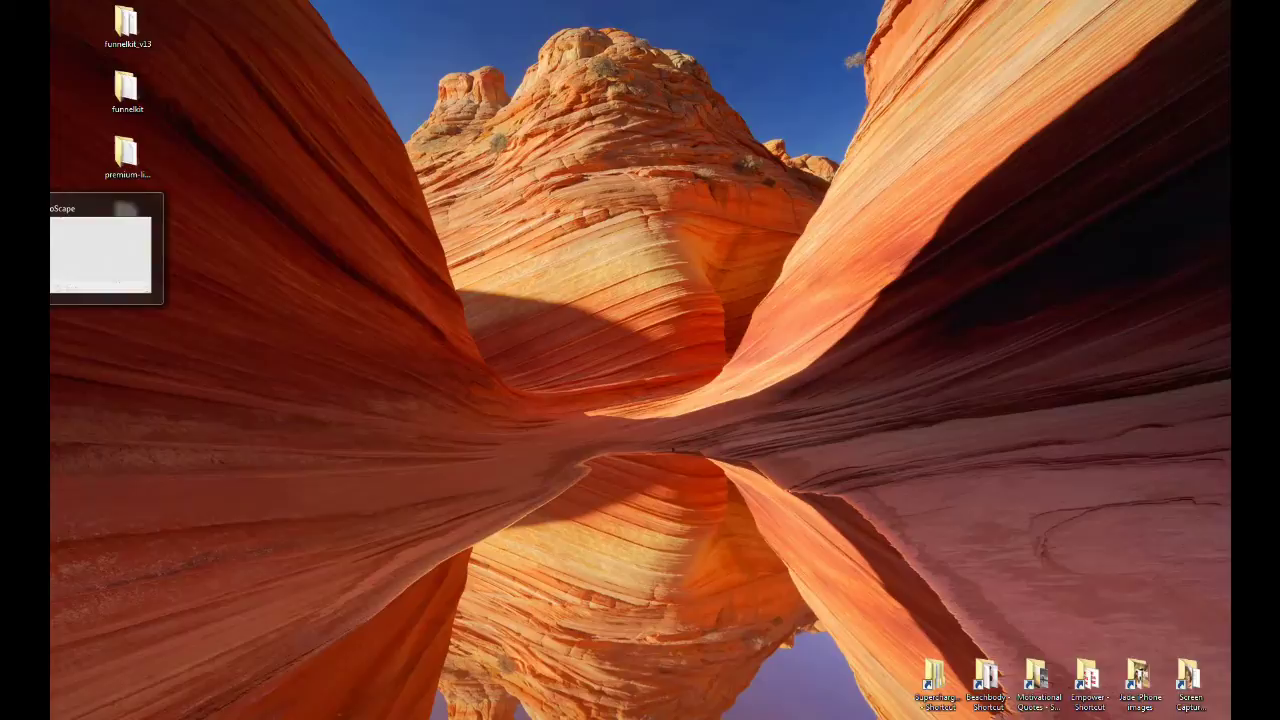
{"action": "left_click", "coordinate": [100, 250]}
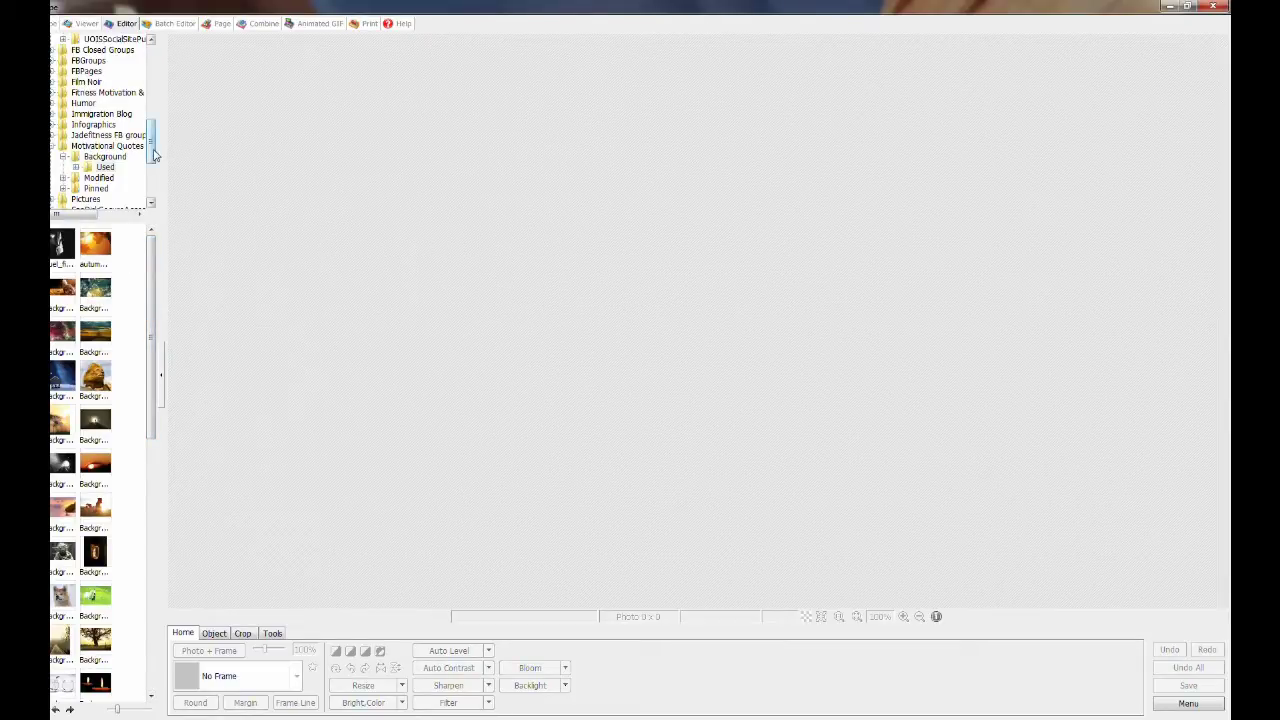
{"action": "mouse_move", "coordinate": [153, 150]}
{"action": "left_mouse_down"}
{"action": "mouse_move", "coordinate": [158, 90]}
{"action": "mouse_move", "coordinate": [152, 150]}
{"action": "left_mouse_up"}
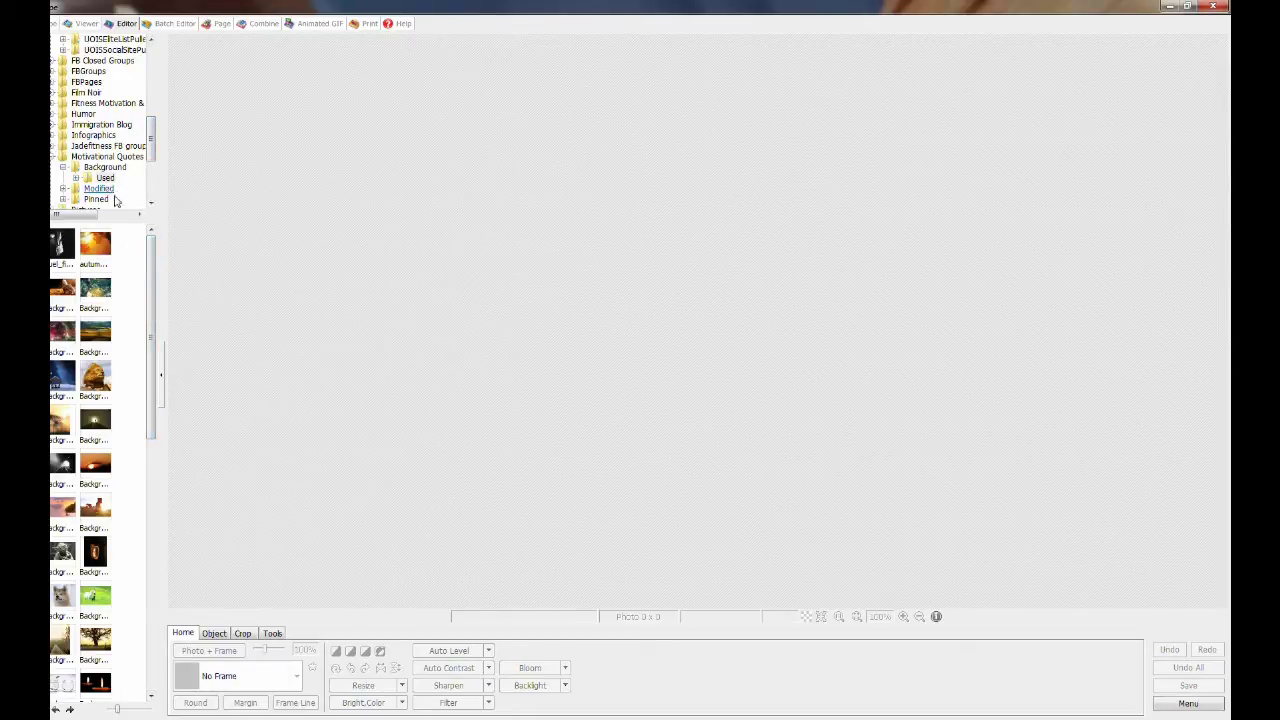
{"action": "left_click_drag", "start_coordinate": [150, 250], "coordinate": [160, 522]}
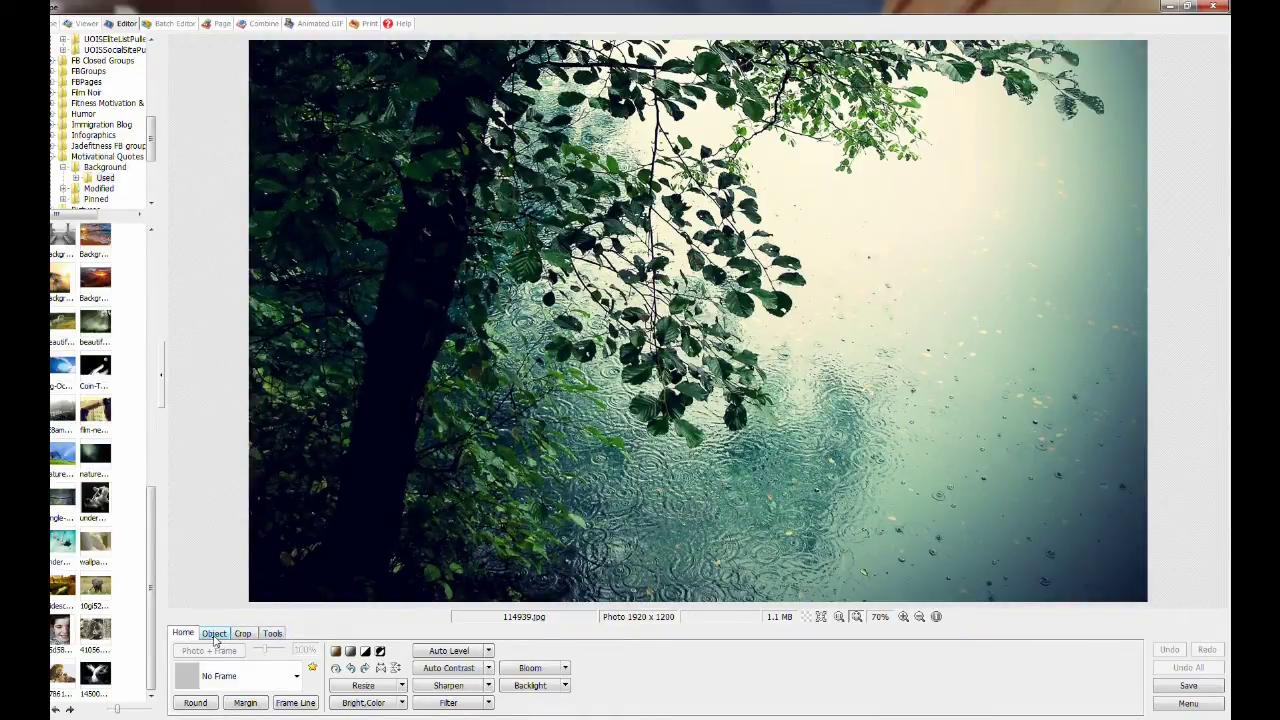
Add a text object to the photo from the Object tools and bring its Text dialog fully into view
{"action": "left_click", "coordinate": [214, 634]}
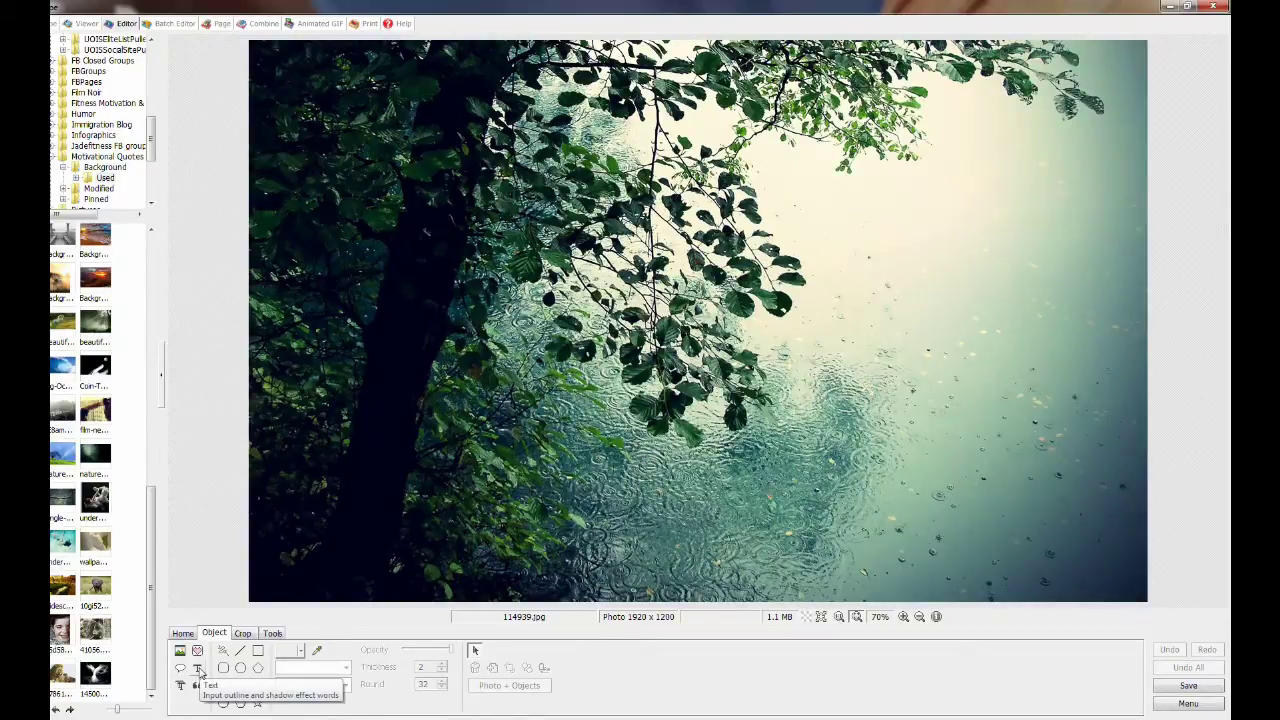
{"action": "left_click", "coordinate": [199, 670]}
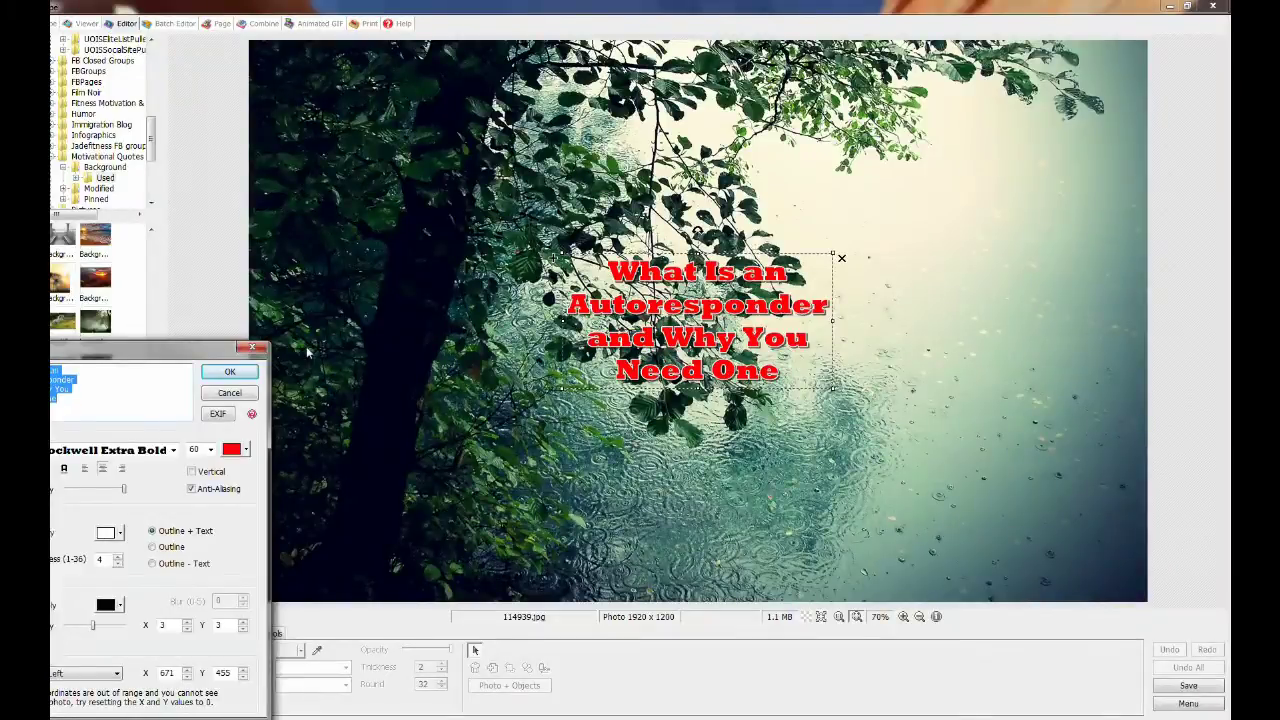
{"action": "left_click_drag", "start_coordinate": [189, 349], "coordinate": [335, 326]}
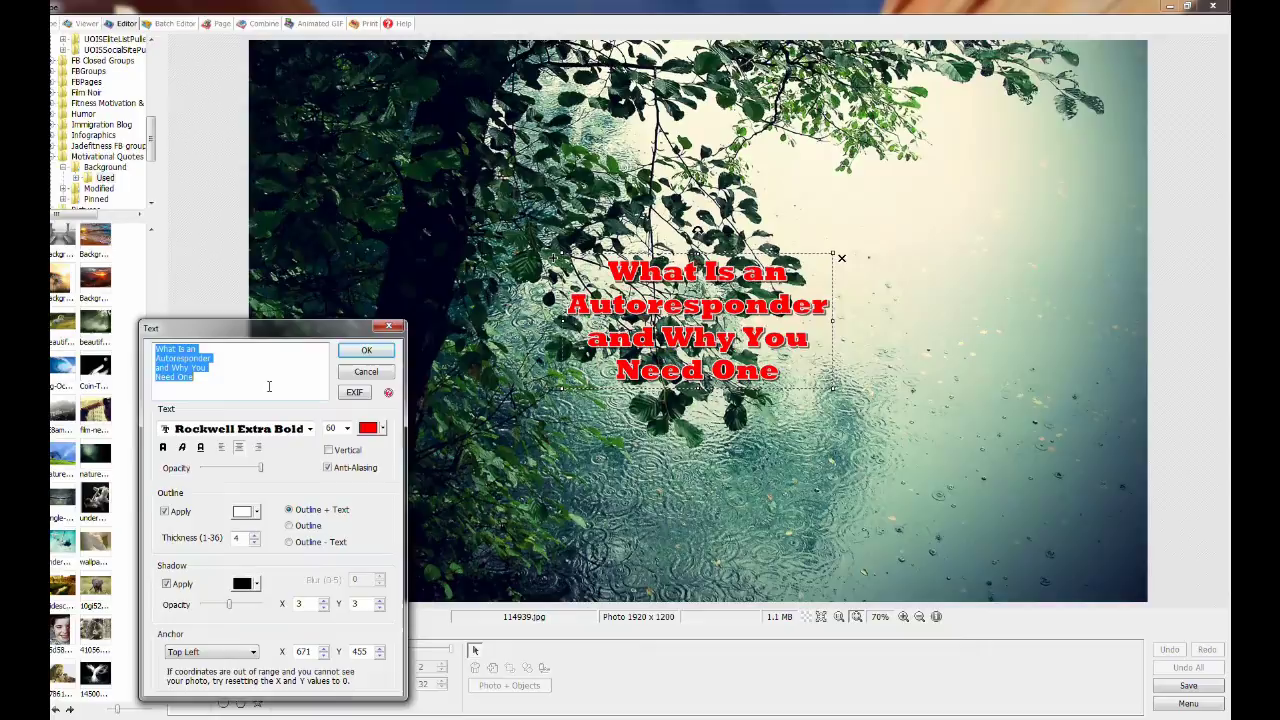
Replace the caption with 'How to Add Text / to Image Using / Photoscape' on three lines
{"action": "type", "text": "How to "}
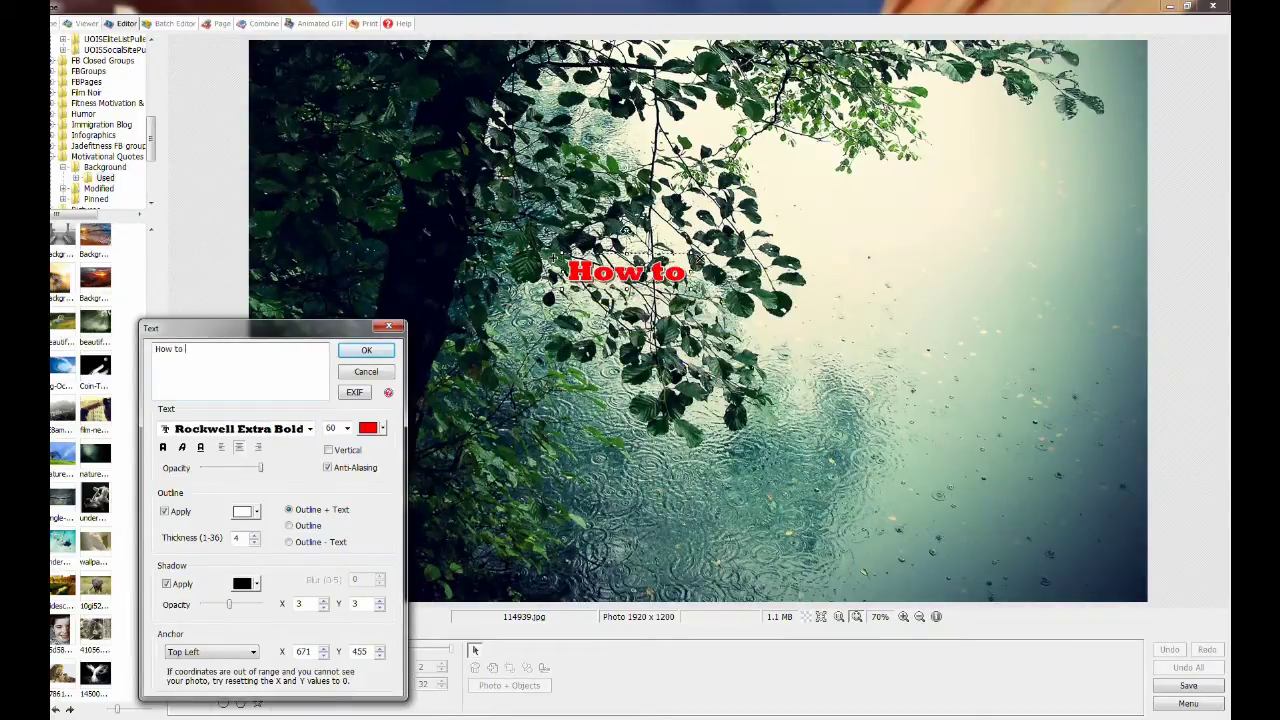
{"action": "type", "text": "Add Tex"}
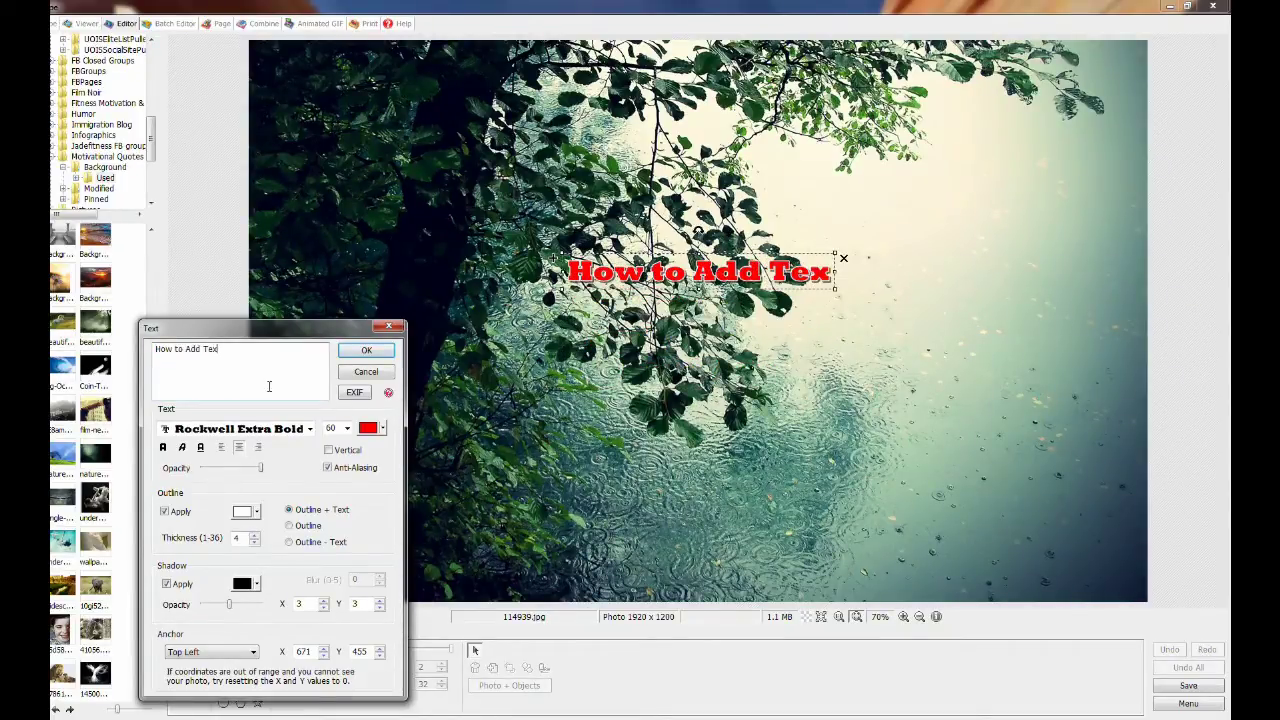
{"action": "type", "text": "t to"}
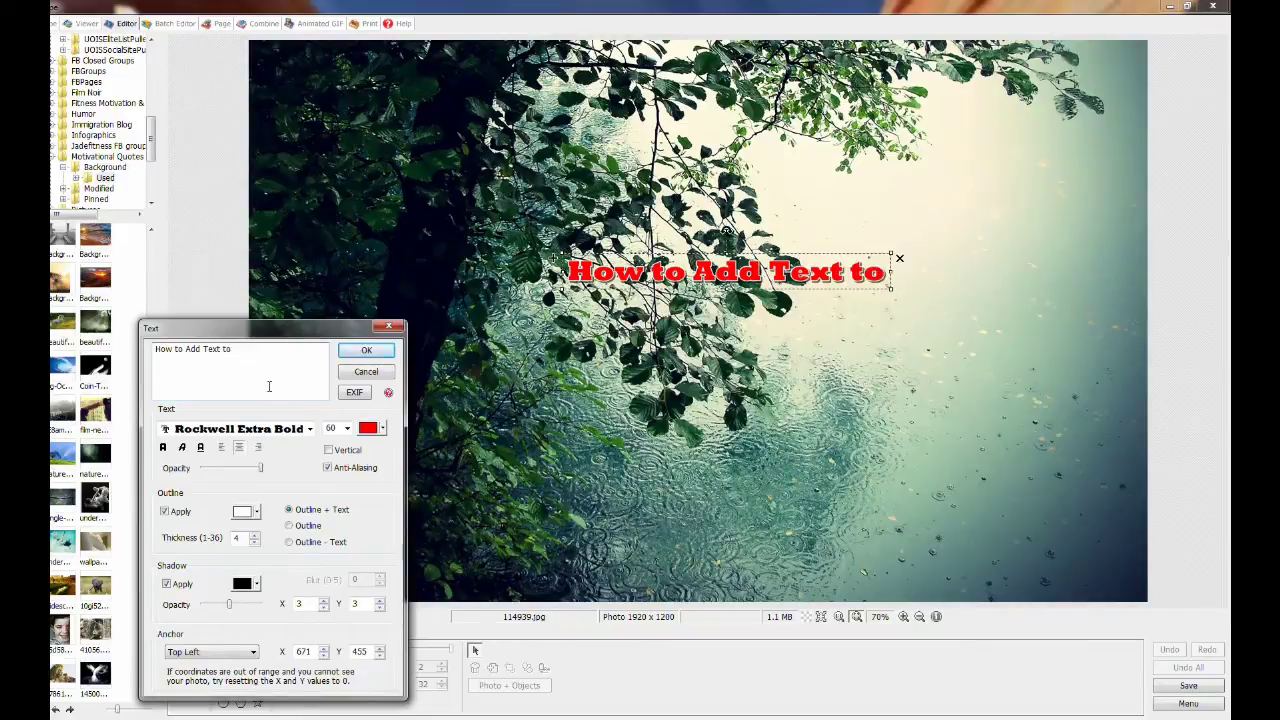
{"action": "type", "text": " Image"}
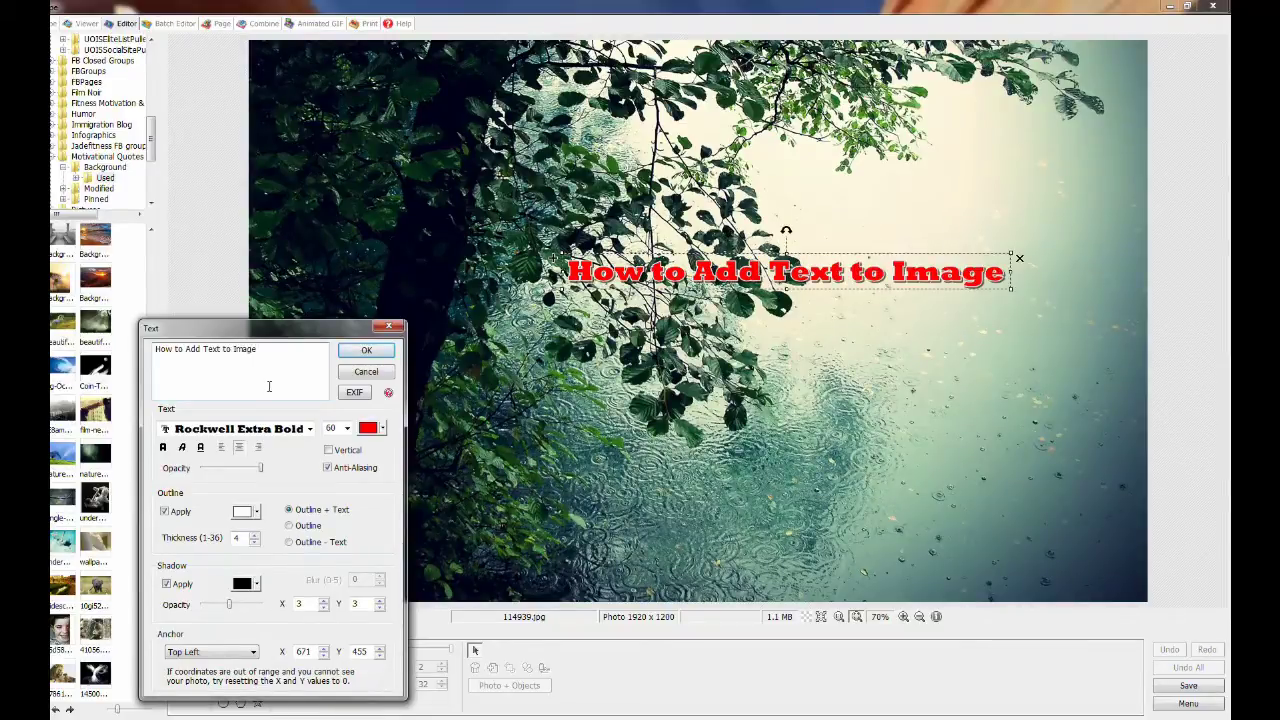
{"action": "type", "text": " Using Ph"}
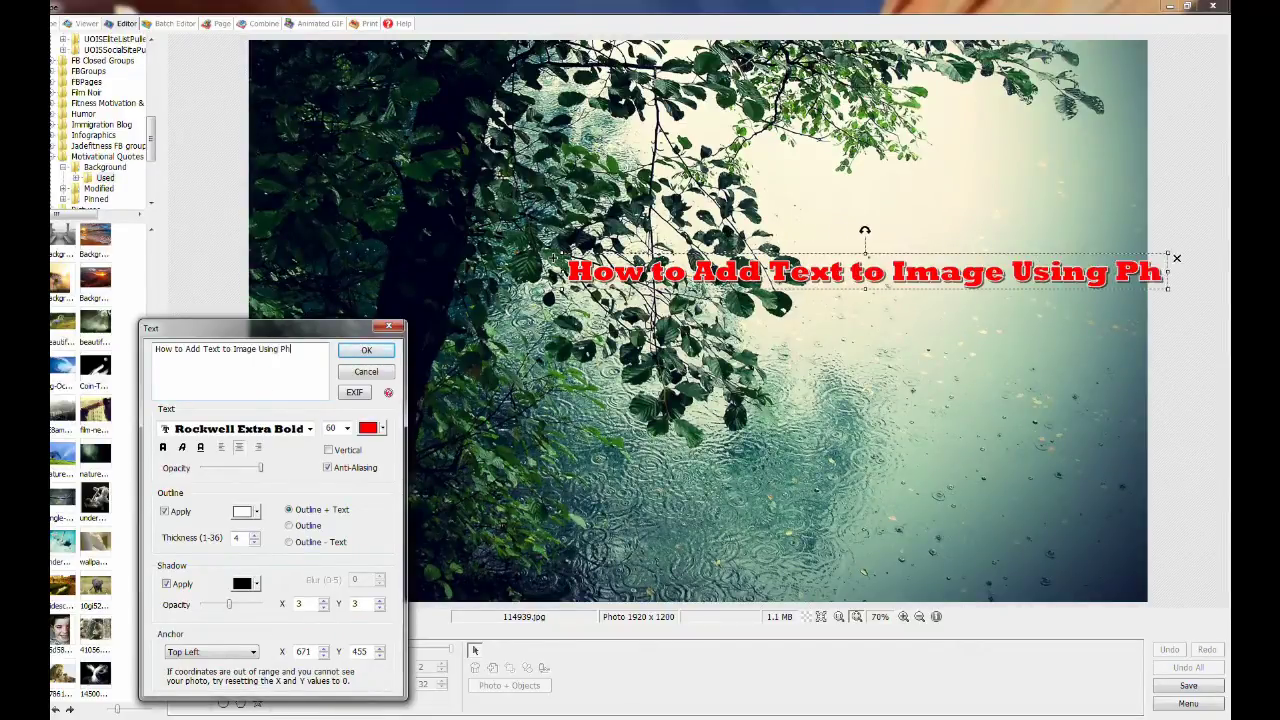
{"action": "type", "text": "otoscape"}
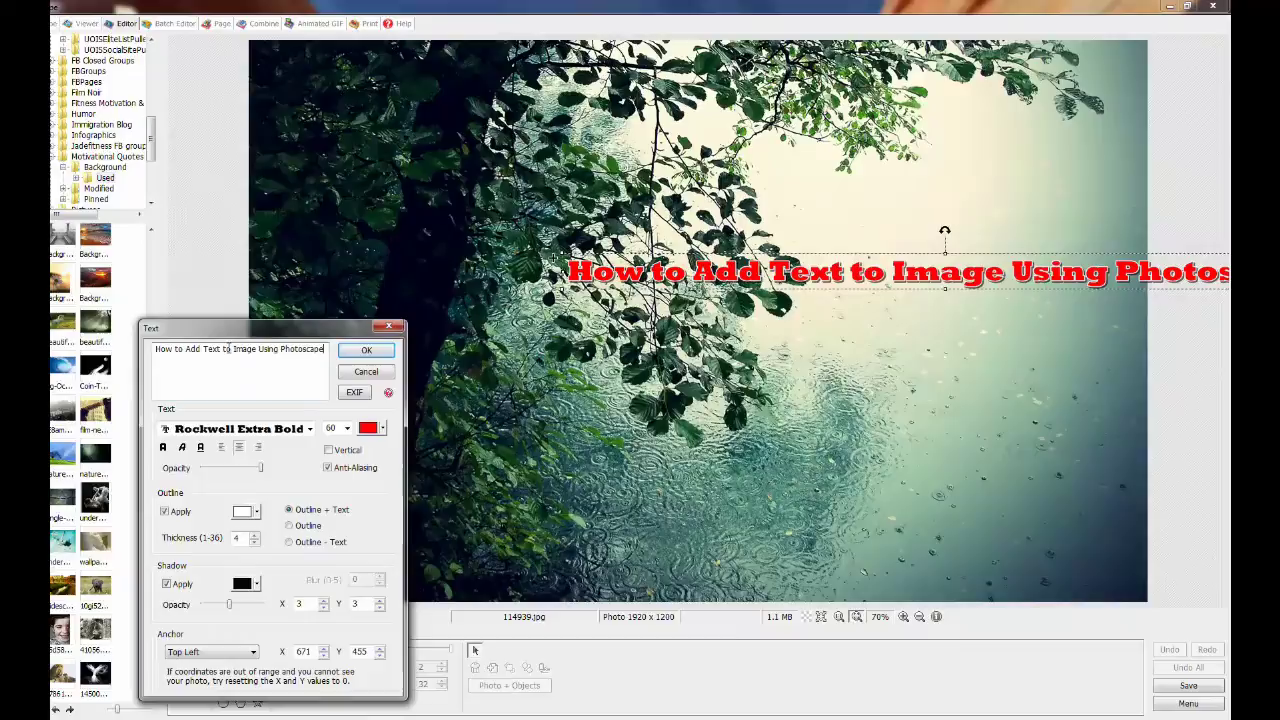
{"action": "key", "text": "Return"}
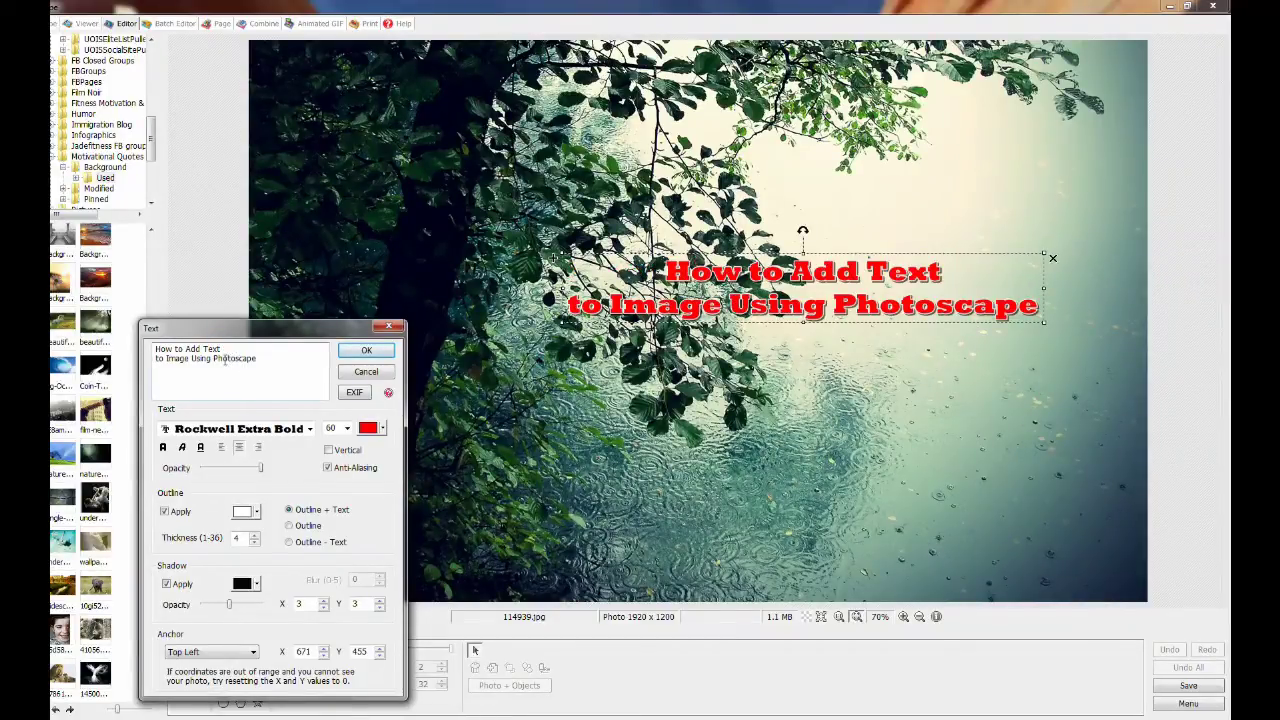
{"action": "left_click", "coordinate": [214, 358]}
{"action": "key", "text": "Return"}
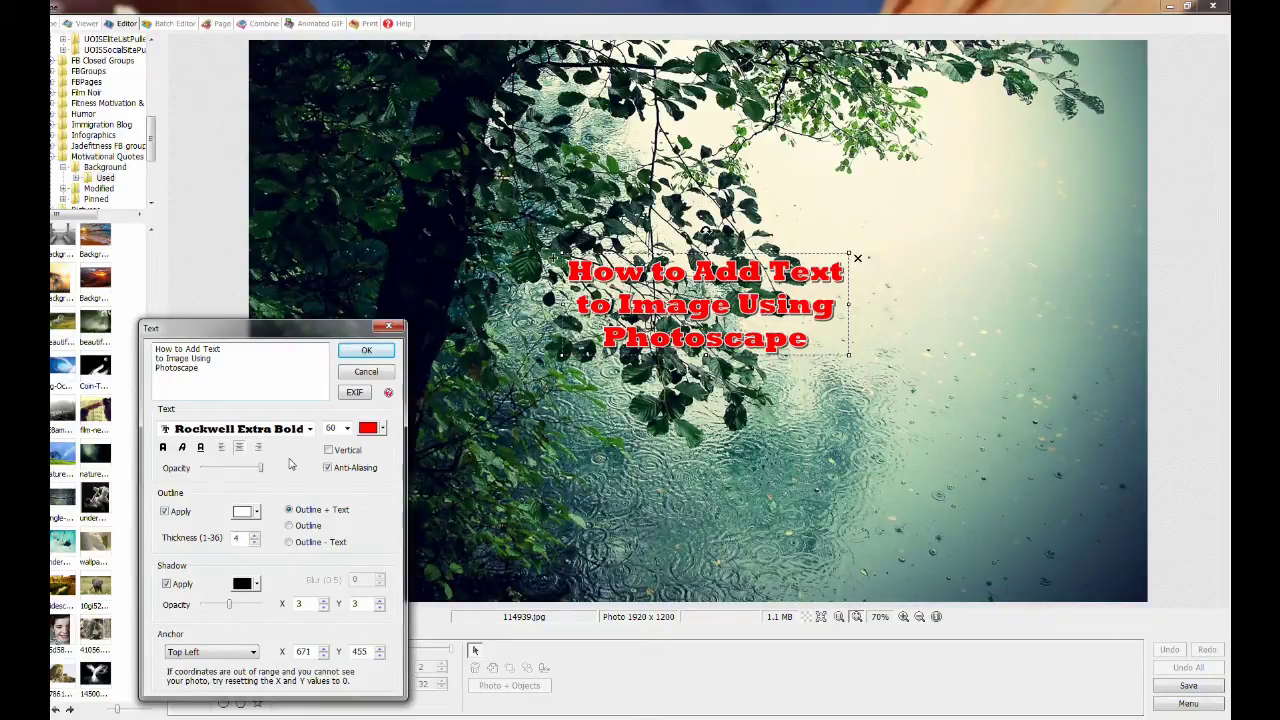
{"action": "left_click", "coordinate": [221, 447]}
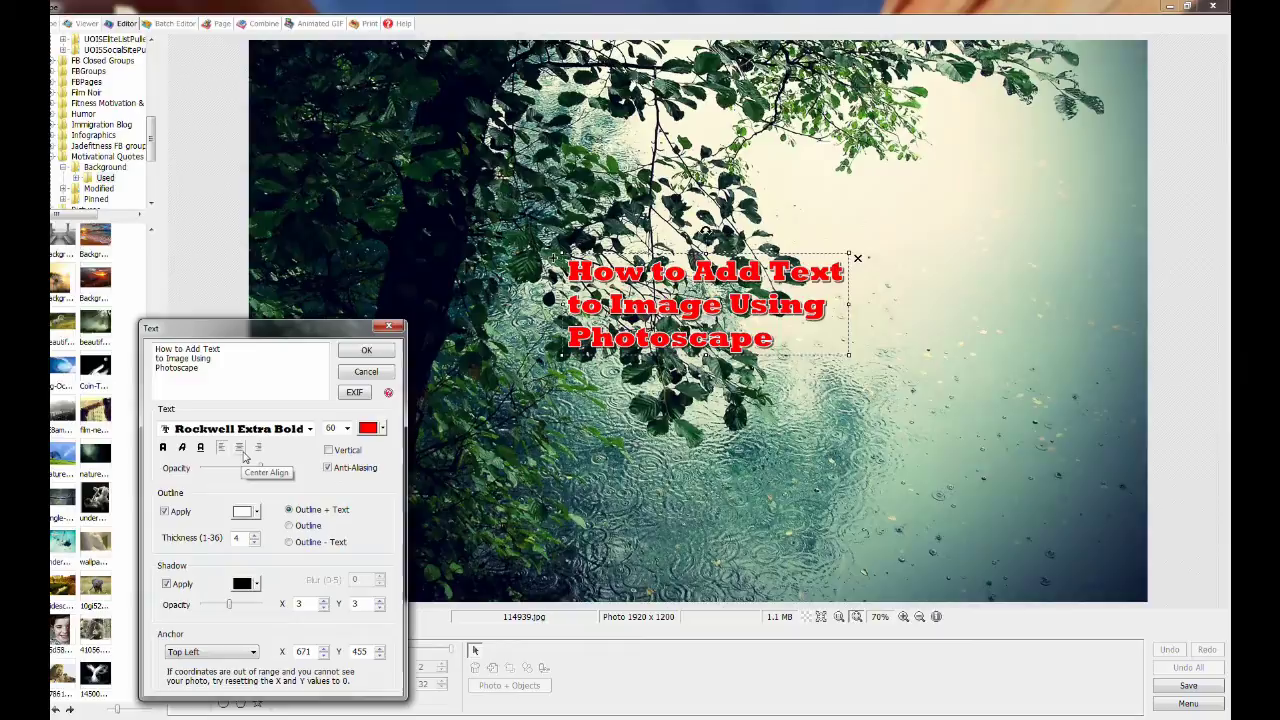
{"action": "left_click", "coordinate": [240, 448]}
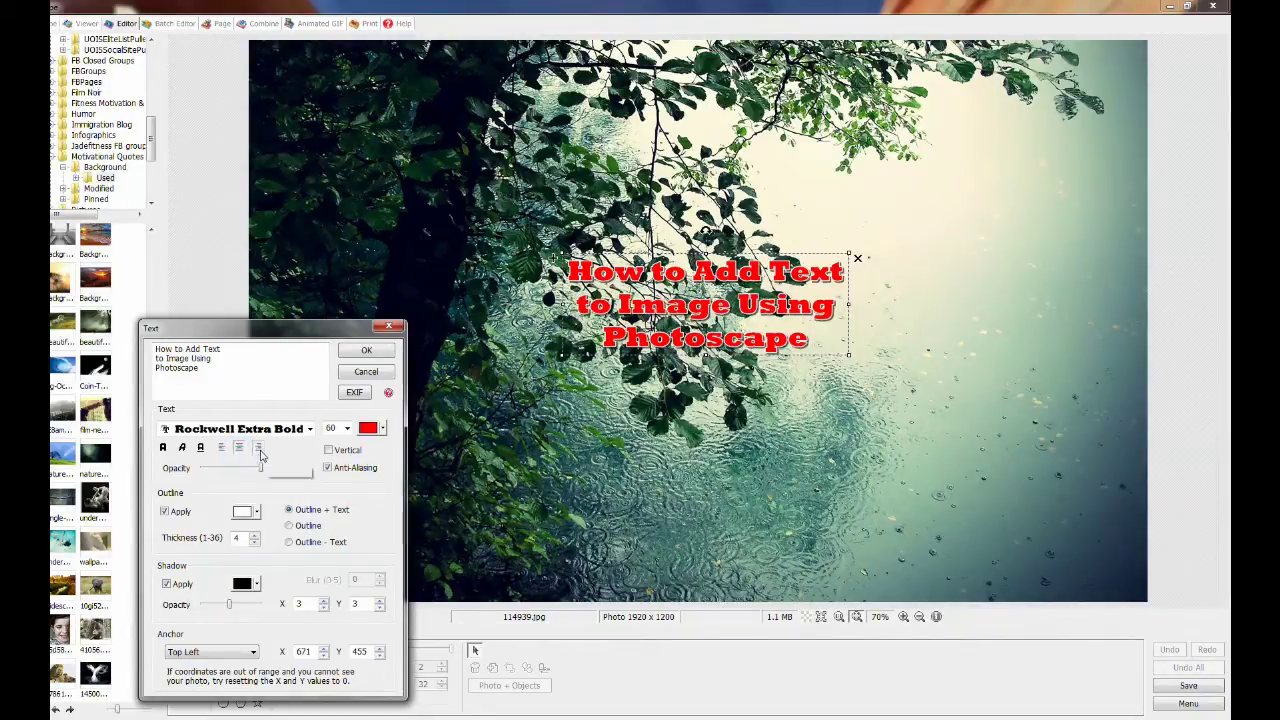
{"action": "left_click", "coordinate": [259, 449]}
{"action": "left_click", "coordinate": [240, 448]}
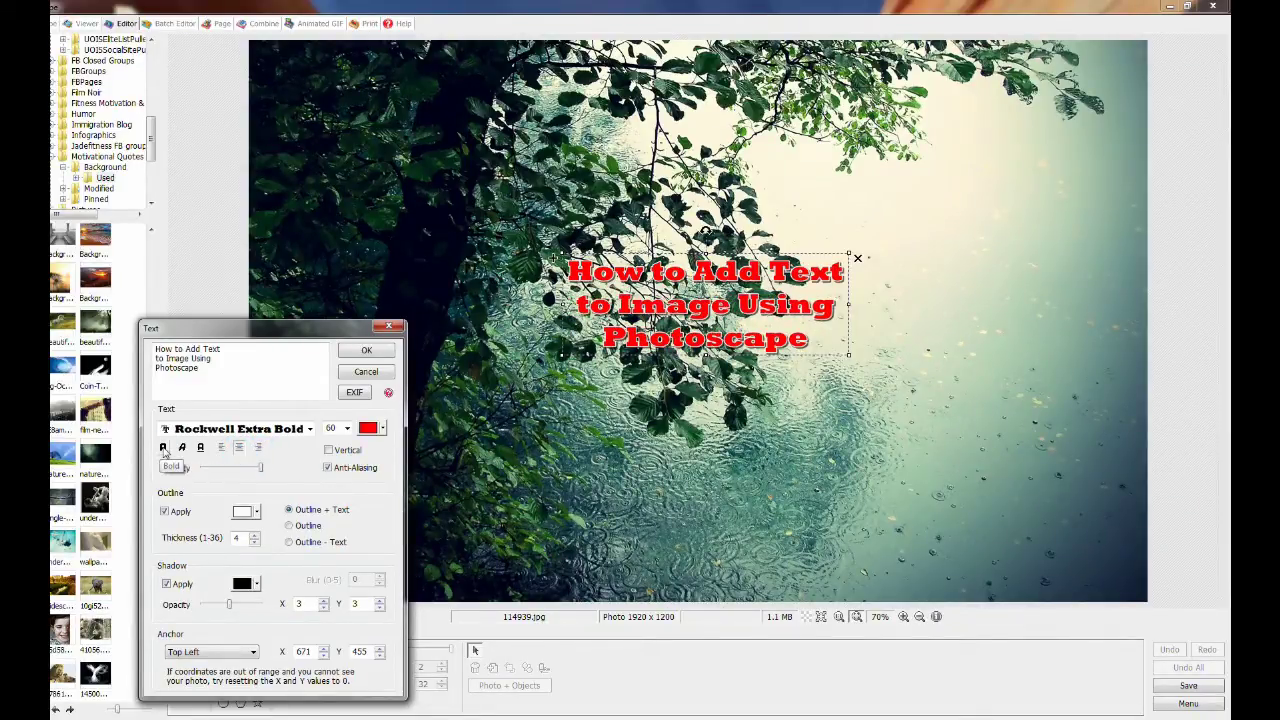
{"action": "left_click", "coordinate": [163, 448]}
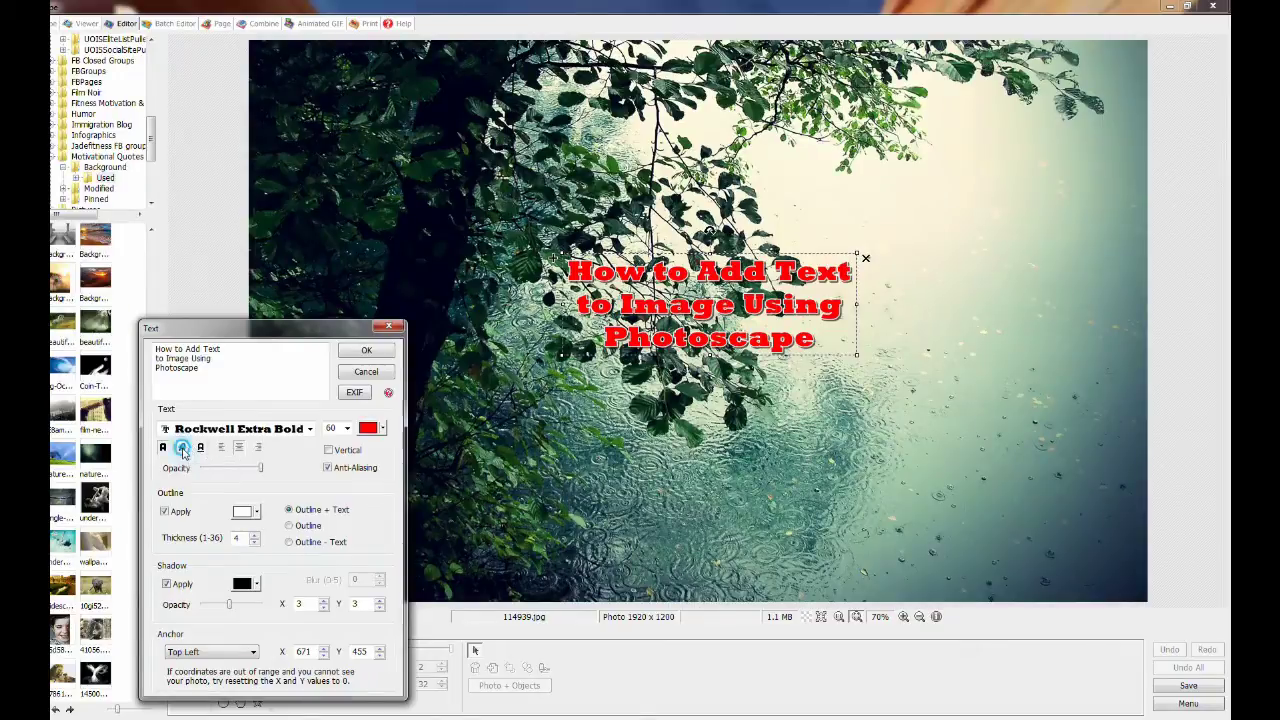
{"action": "left_click", "coordinate": [181, 448]}
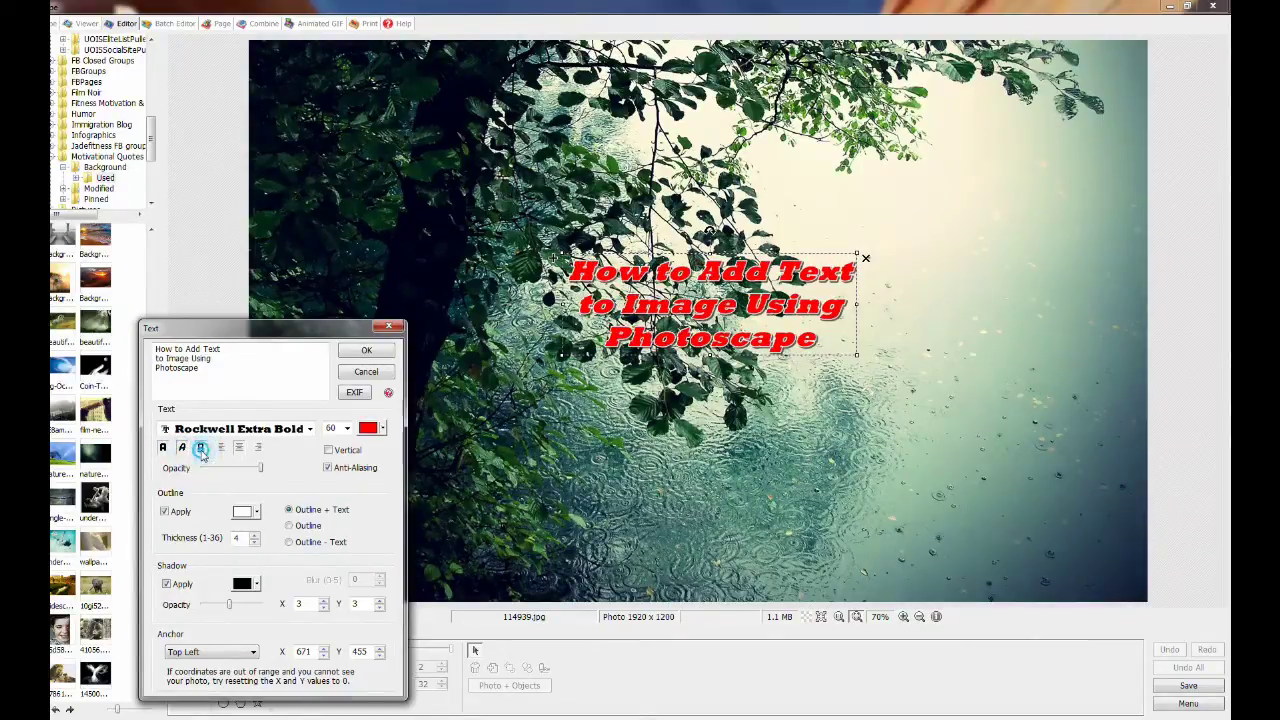
{"action": "left_click", "coordinate": [181, 448]}
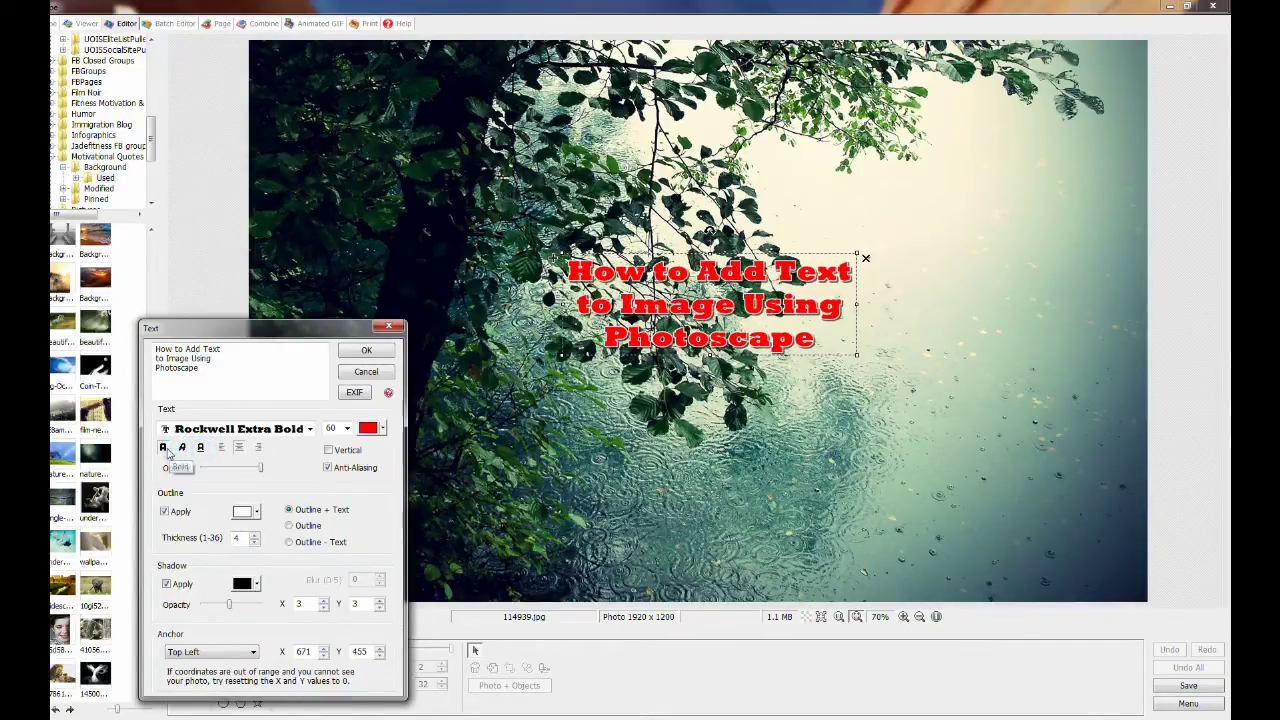
{"action": "left_click", "coordinate": [164, 448]}
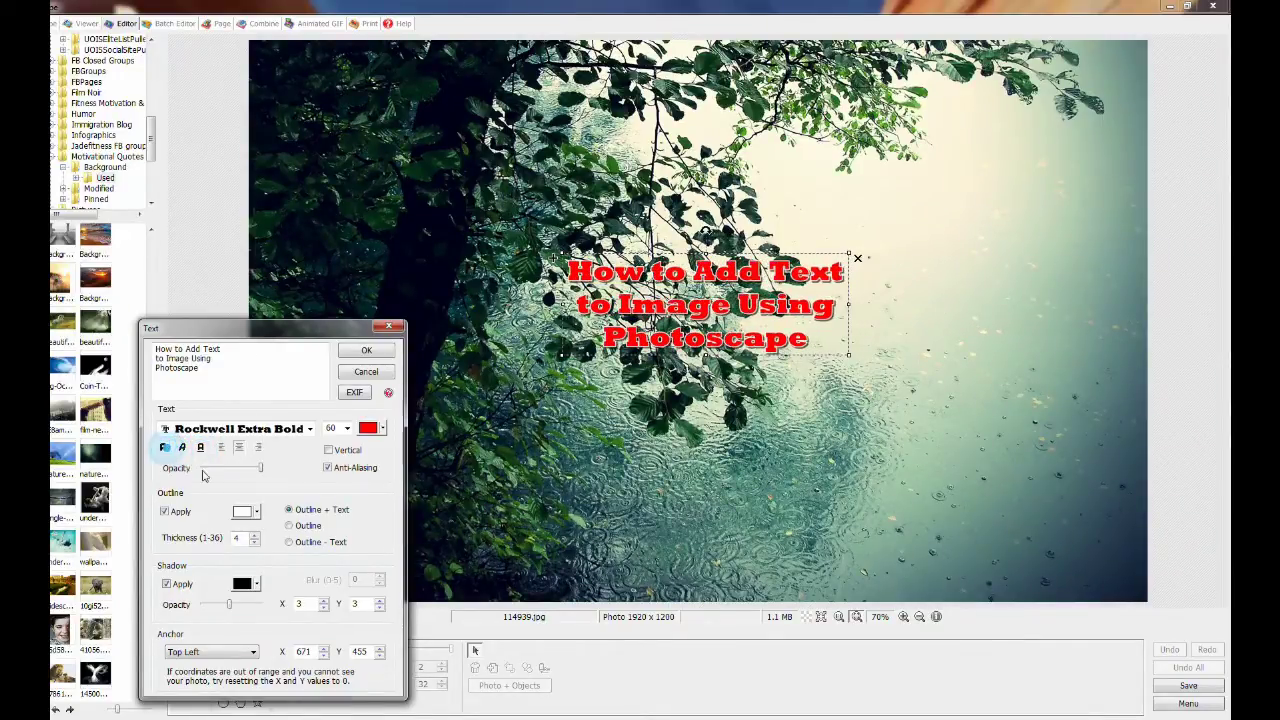
{"action": "left_click", "coordinate": [328, 468]}
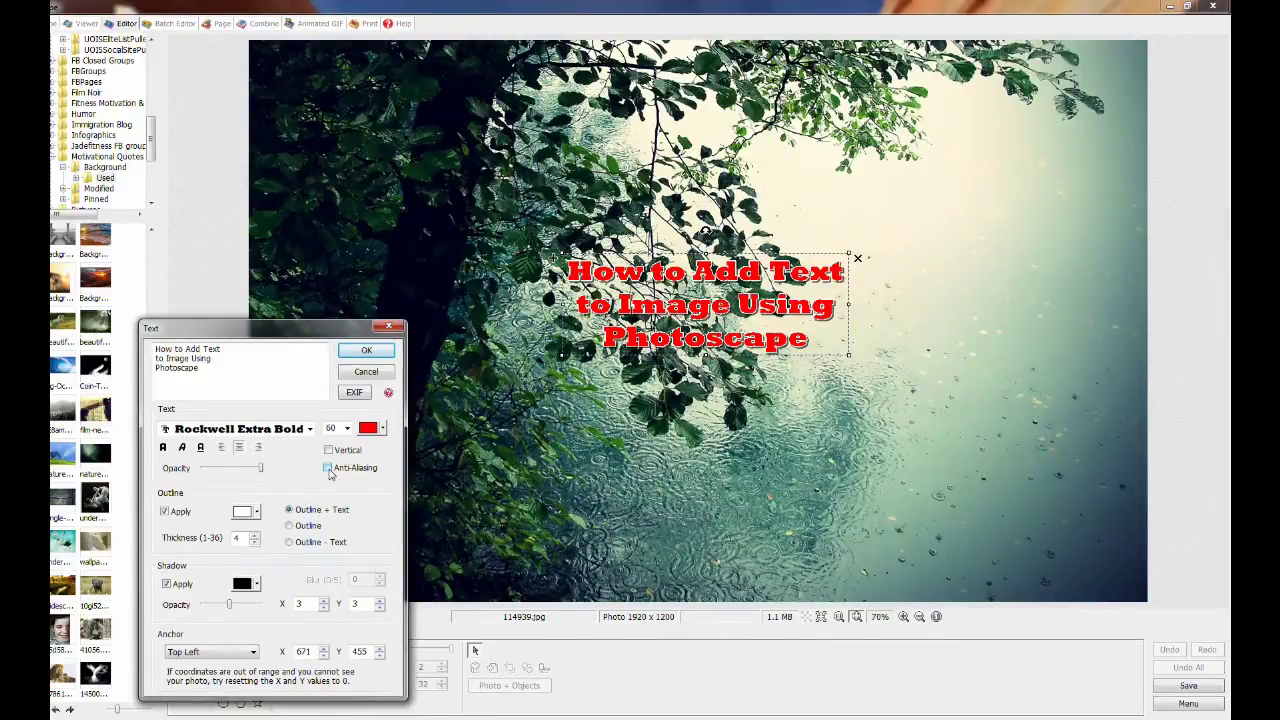
{"action": "left_click", "coordinate": [328, 468]}
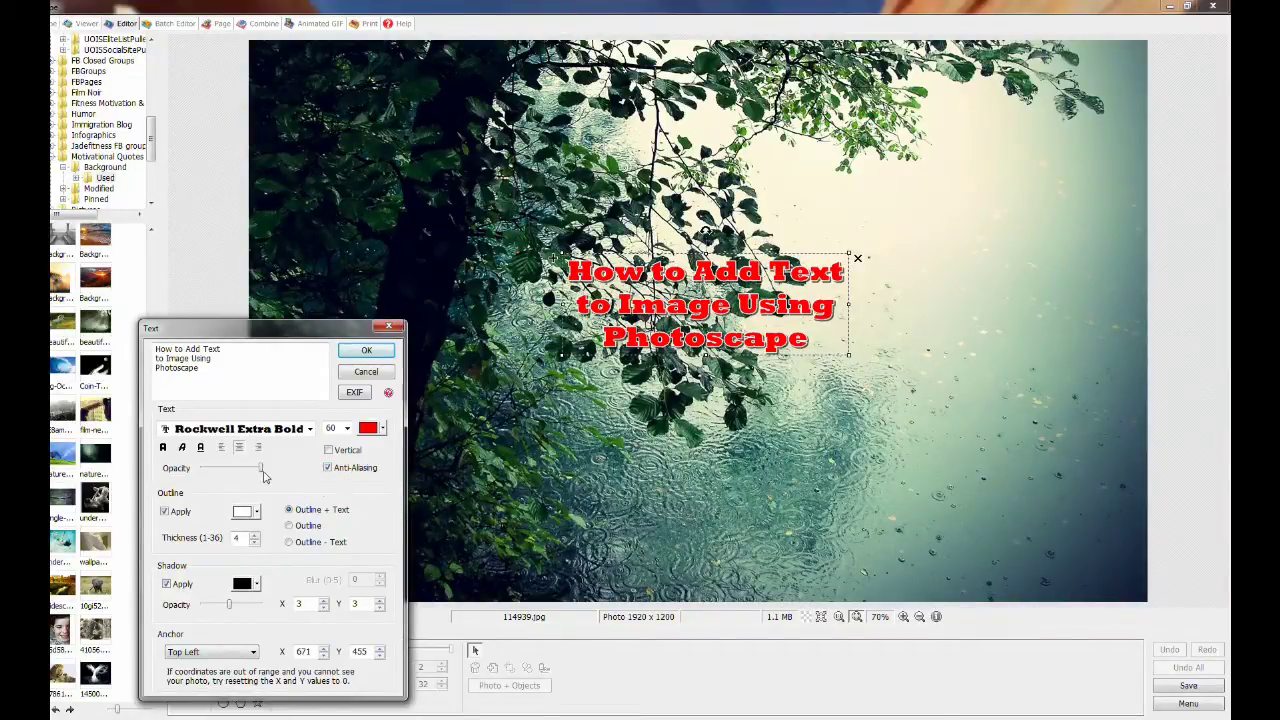
{"action": "left_click_drag", "start_coordinate": [262, 474], "coordinate": [260, 474]}
{"action": "mouse_move", "coordinate": [260, 474]}
{"action": "left_mouse_down"}
{"action": "mouse_move", "coordinate": [205, 469]}
{"action": "mouse_move", "coordinate": [268, 467]}
{"action": "mouse_move", "coordinate": [200, 472]}
{"action": "mouse_move", "coordinate": [279, 475]}
{"action": "left_mouse_up"}
{"action": "left_click", "coordinate": [165, 512]}
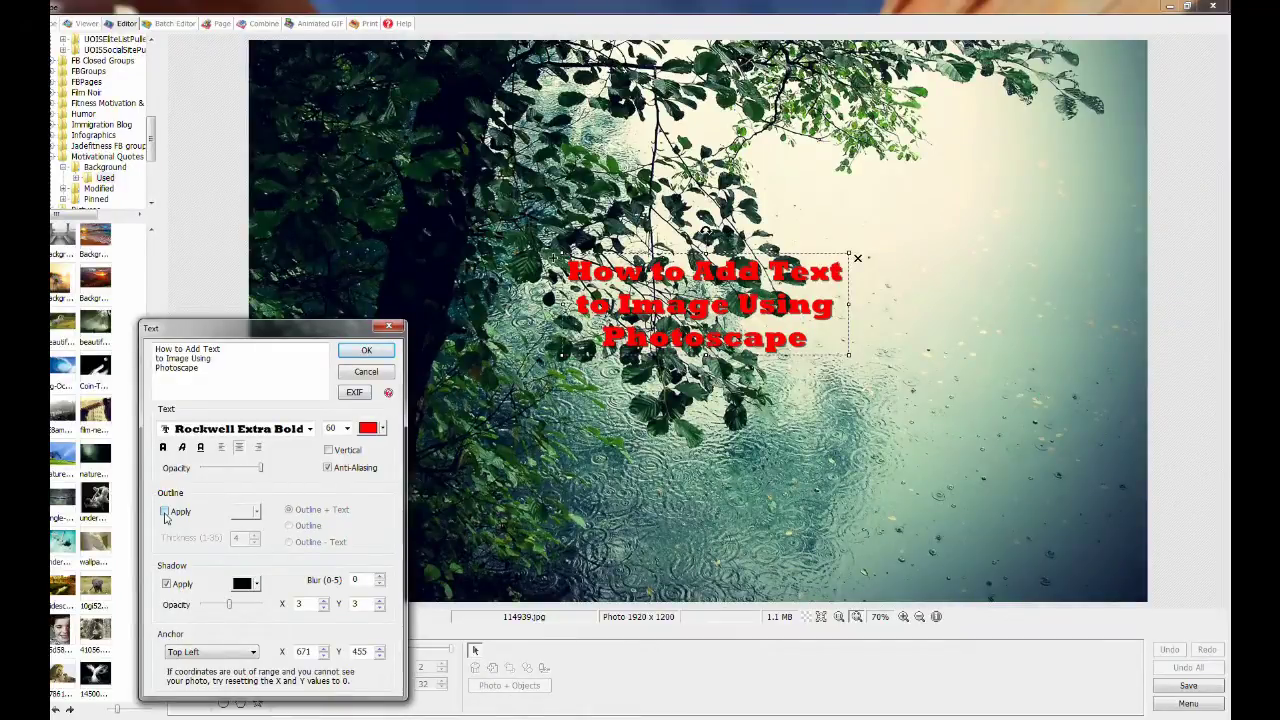
{"action": "left_click", "coordinate": [165, 512]}
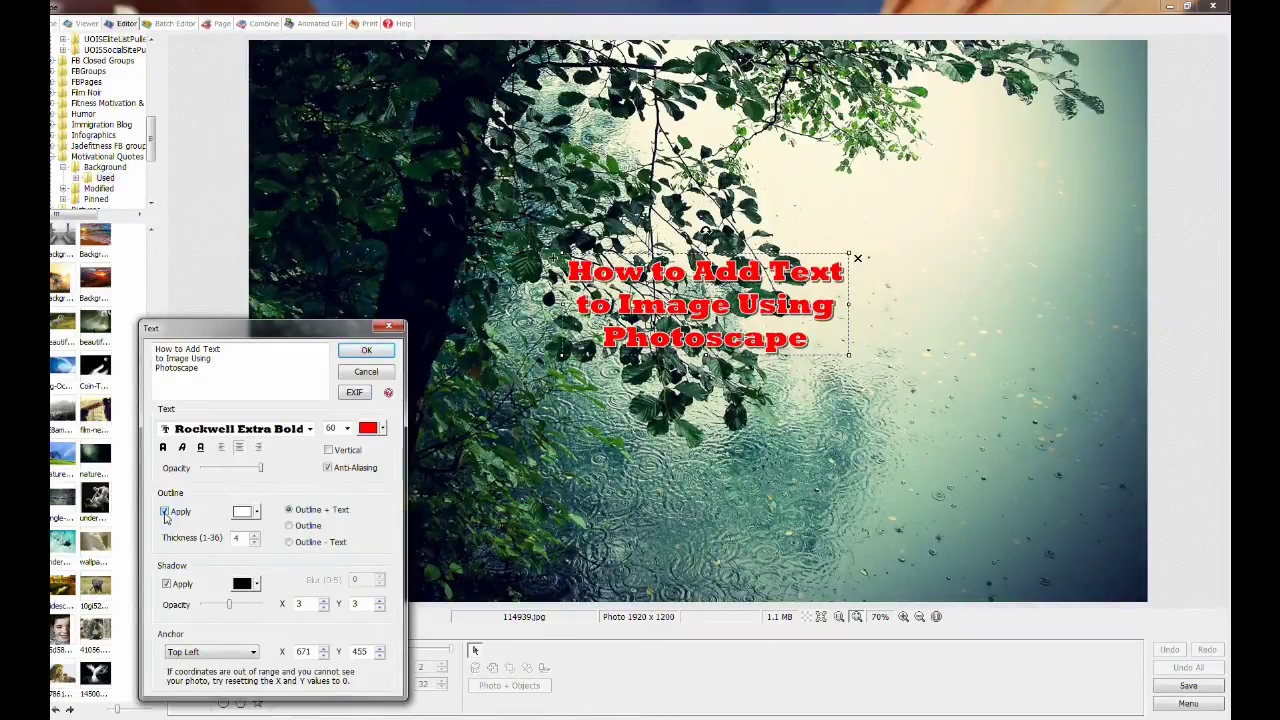
Keep the white outline and change the title's text colour from red to orange
{"action": "left_click", "coordinate": [257, 513]}
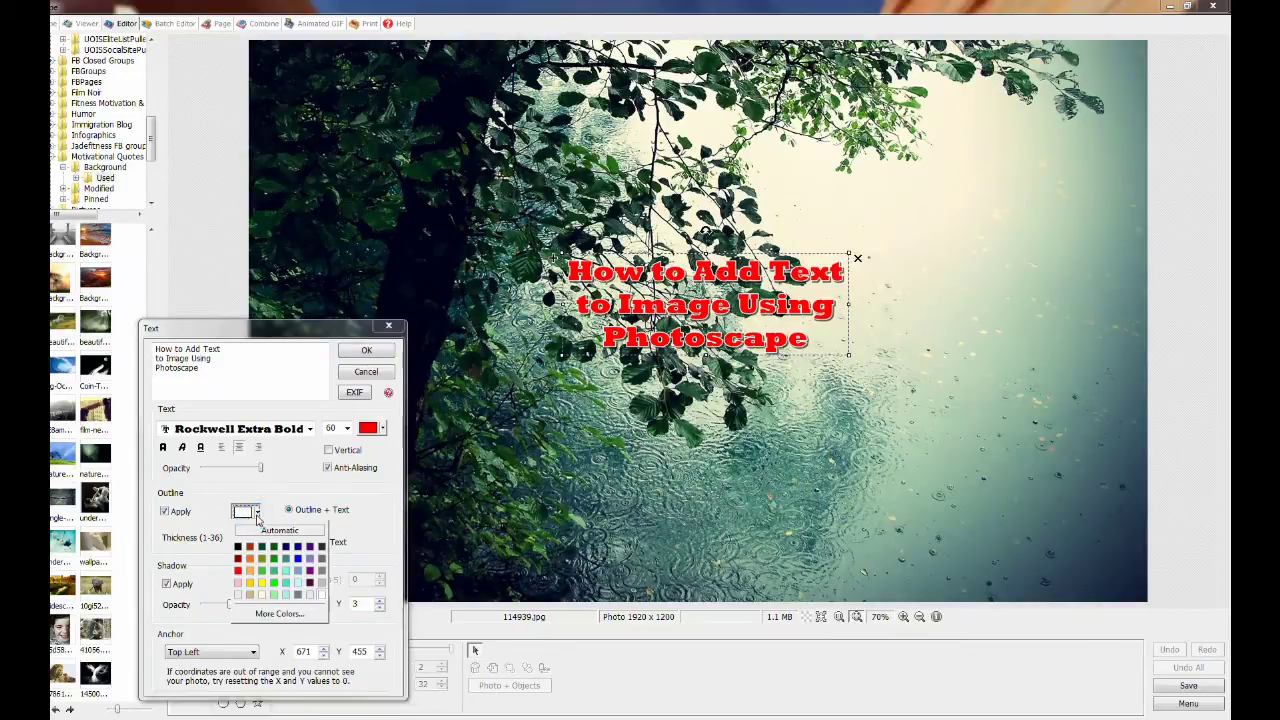
{"action": "left_click", "coordinate": [372, 512]}
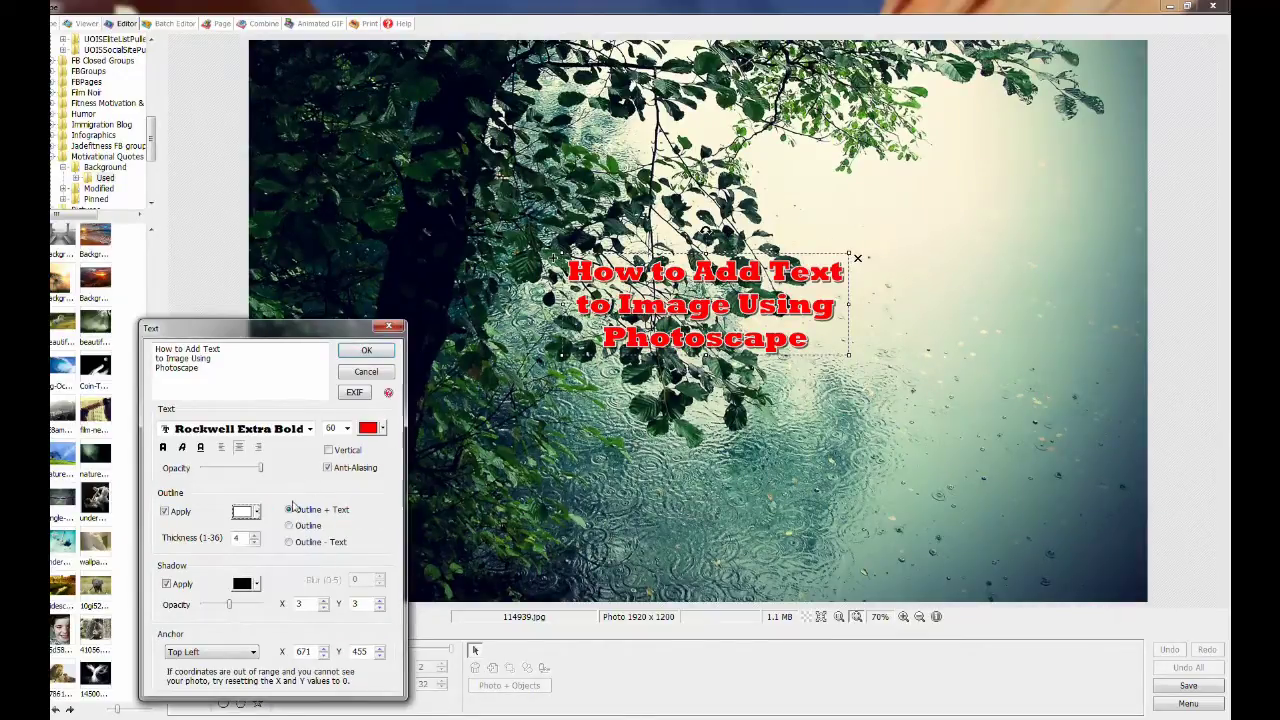
{"action": "left_click", "coordinate": [382, 429]}
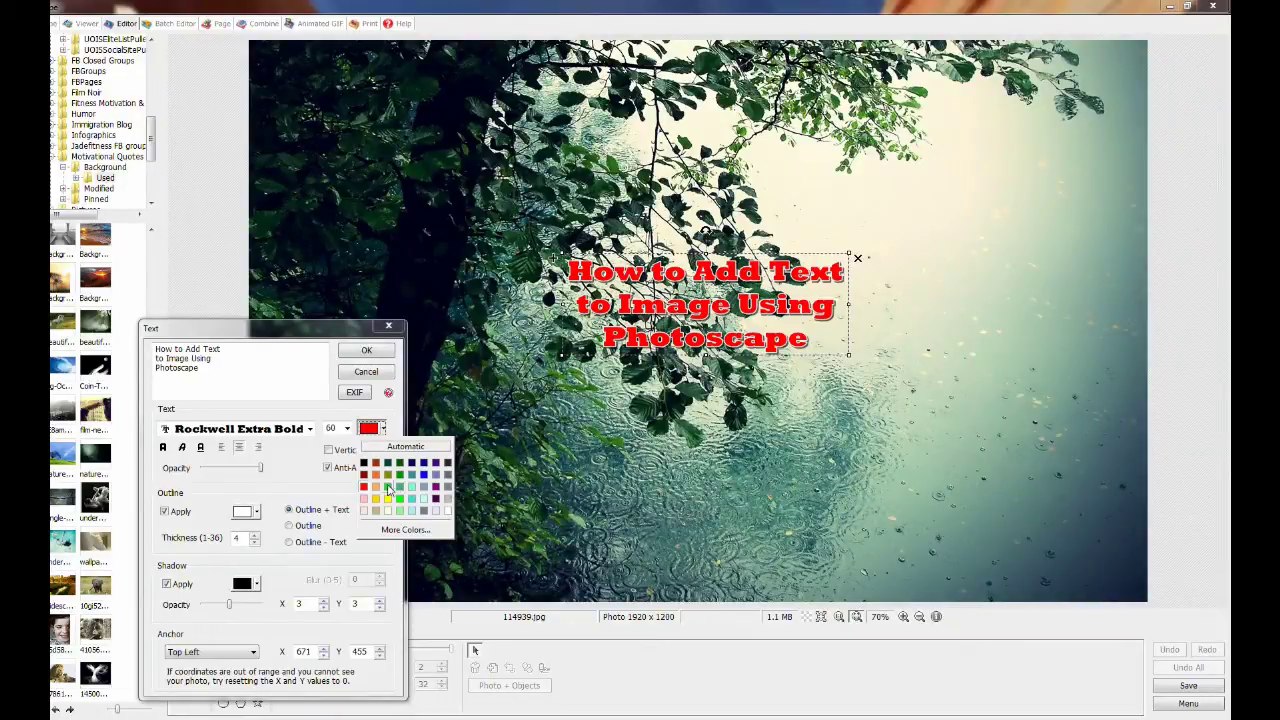
{"action": "left_click", "coordinate": [408, 531]}
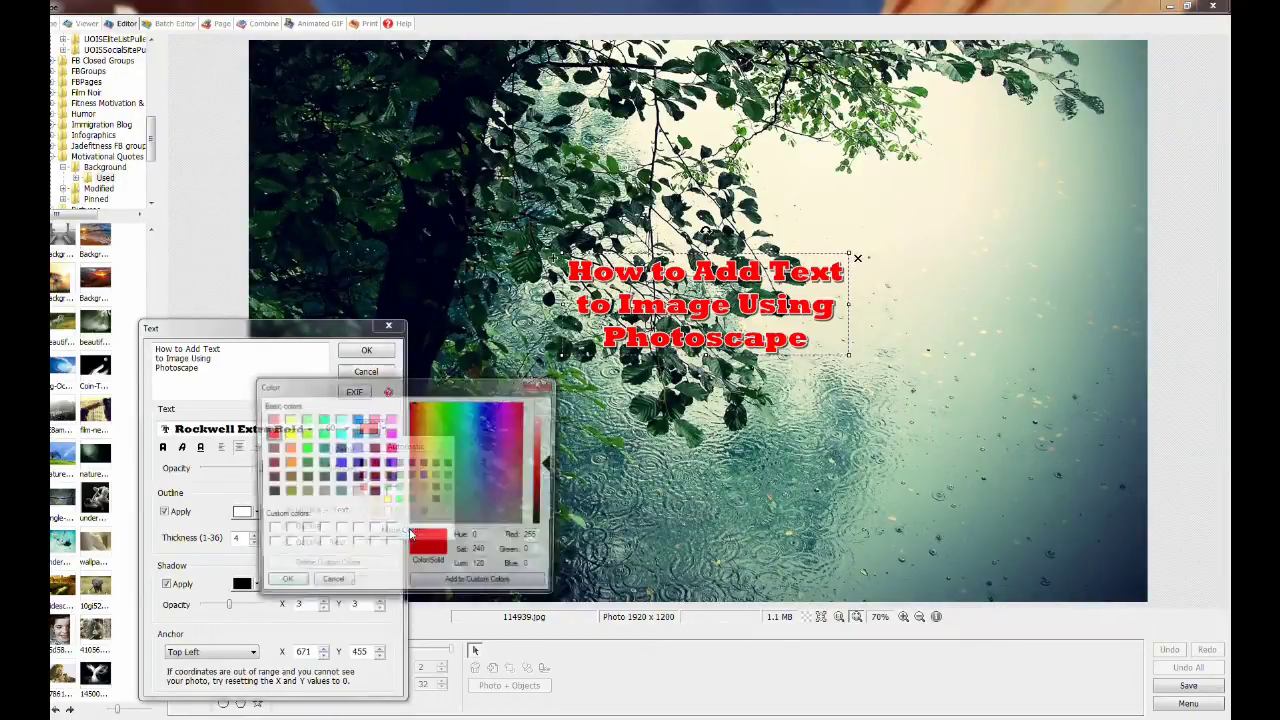
{"action": "left_click", "coordinate": [540, 384]}
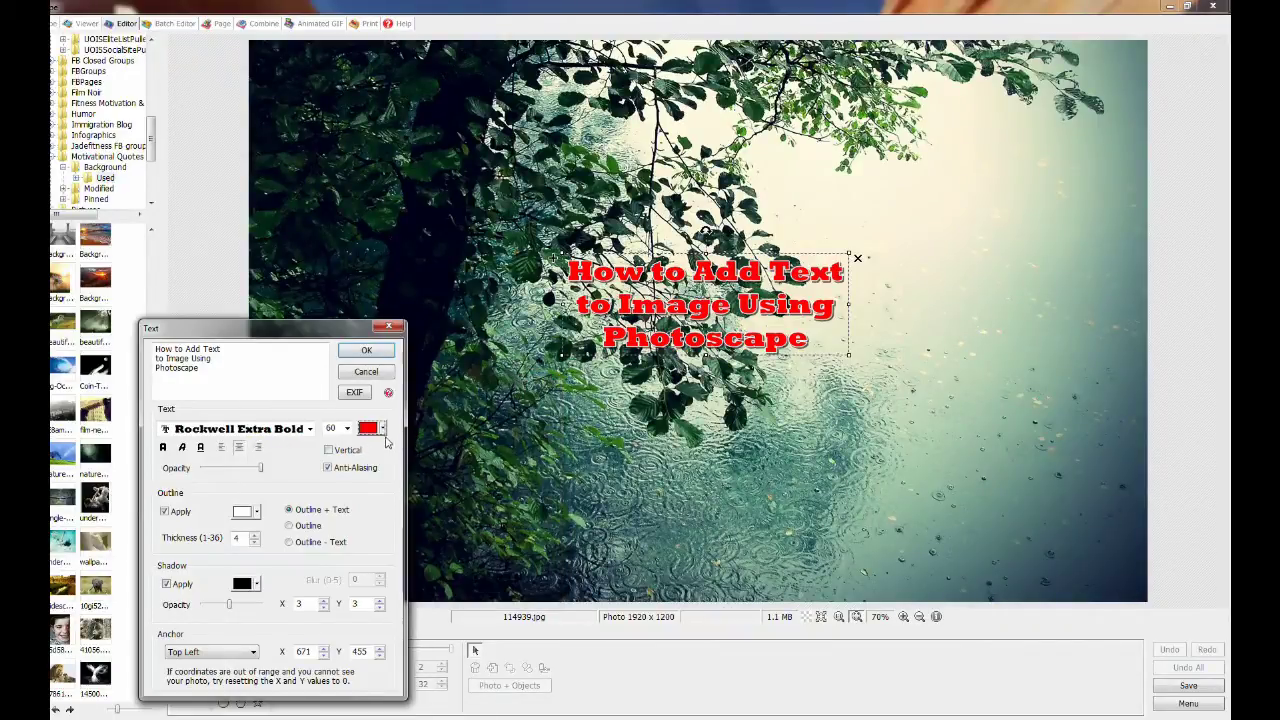
{"action": "left_click", "coordinate": [383, 430]}
{"action": "left_click", "coordinate": [376, 486]}
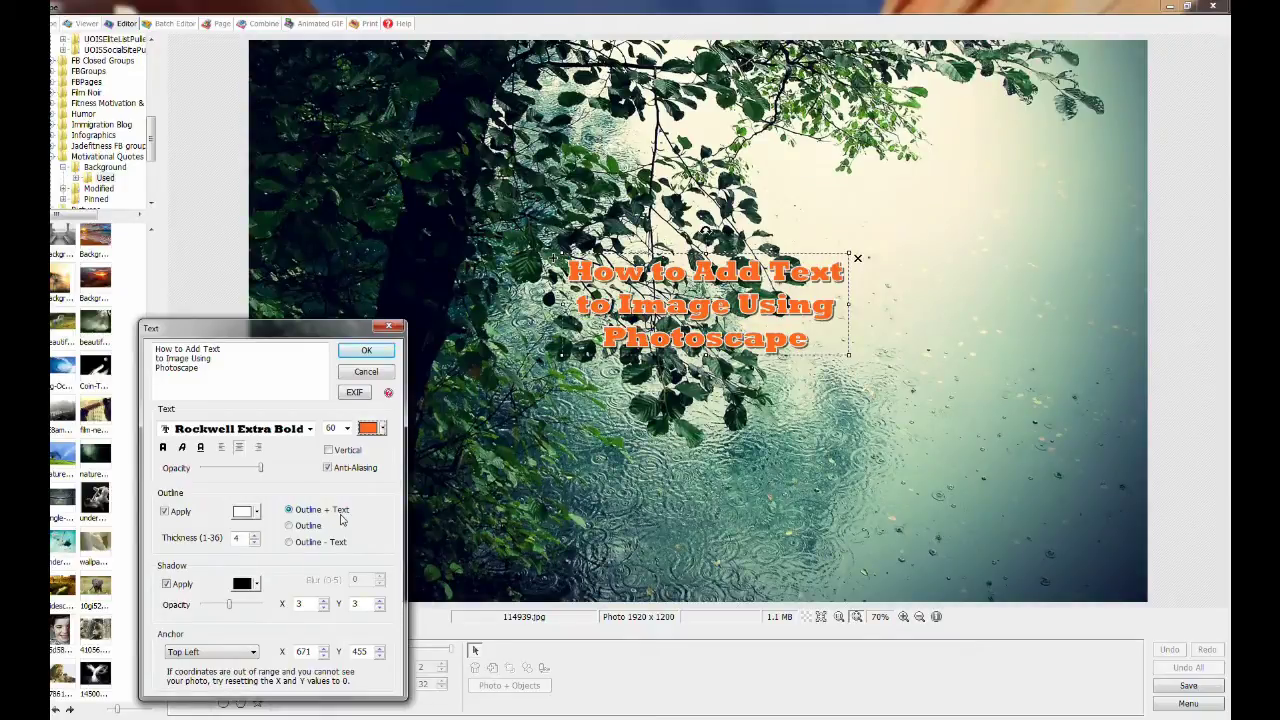
Switch the title to the Outline style, showing hollow white lettering without fill
{"action": "left_click", "coordinate": [289, 526]}
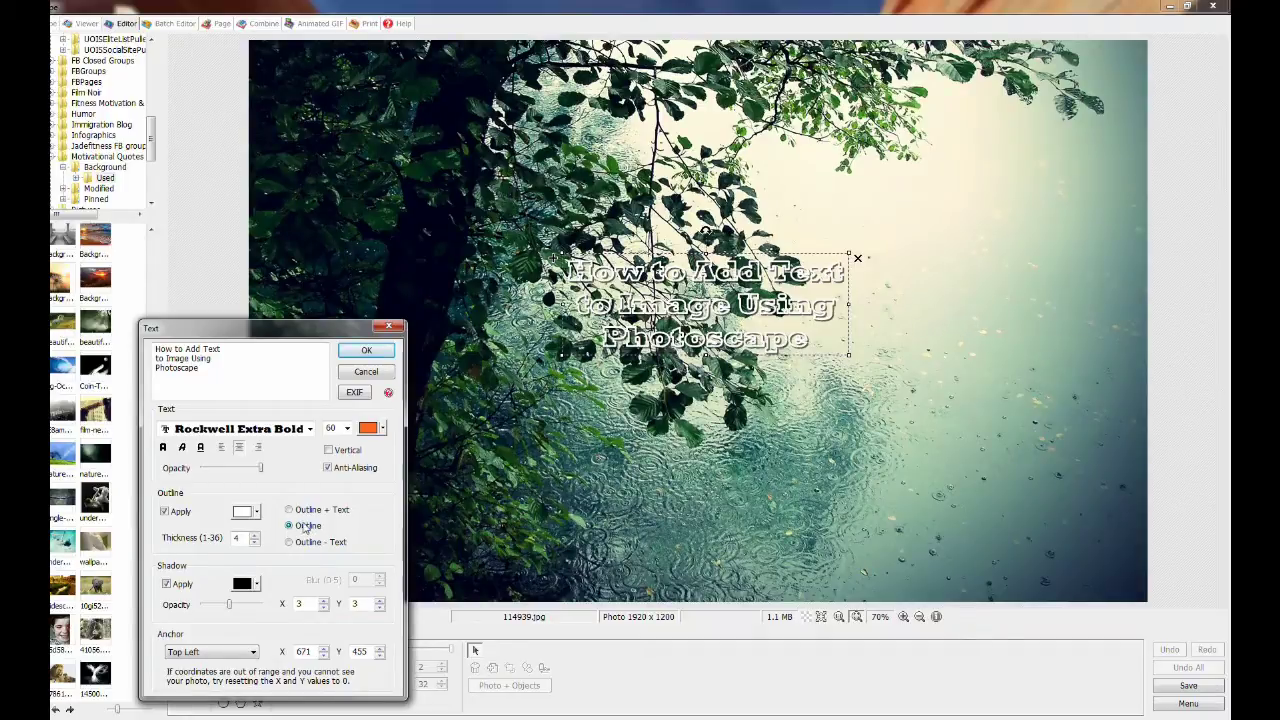
{"action": "left_click", "coordinate": [289, 542]}
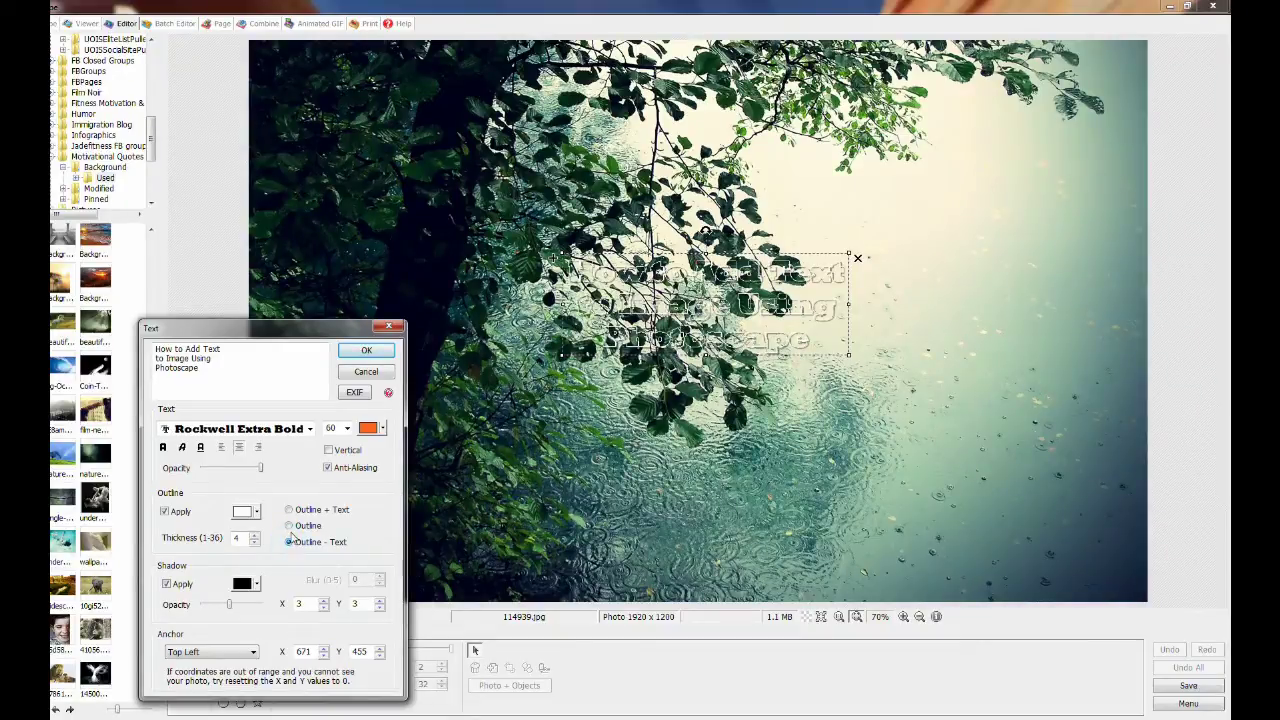
{"action": "left_click", "coordinate": [290, 526]}
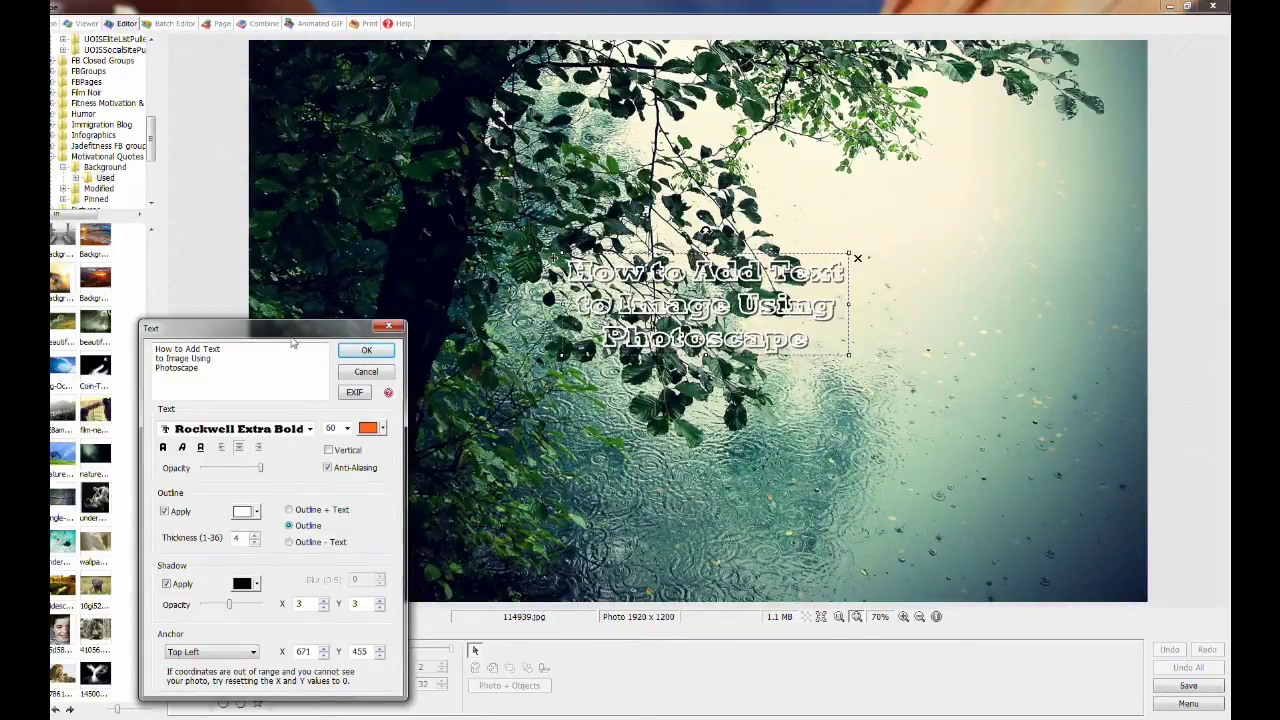
Move the Text dialog up and slightly to the right
{"action": "left_click_drag", "start_coordinate": [291, 334], "coordinate": [317, 269]}
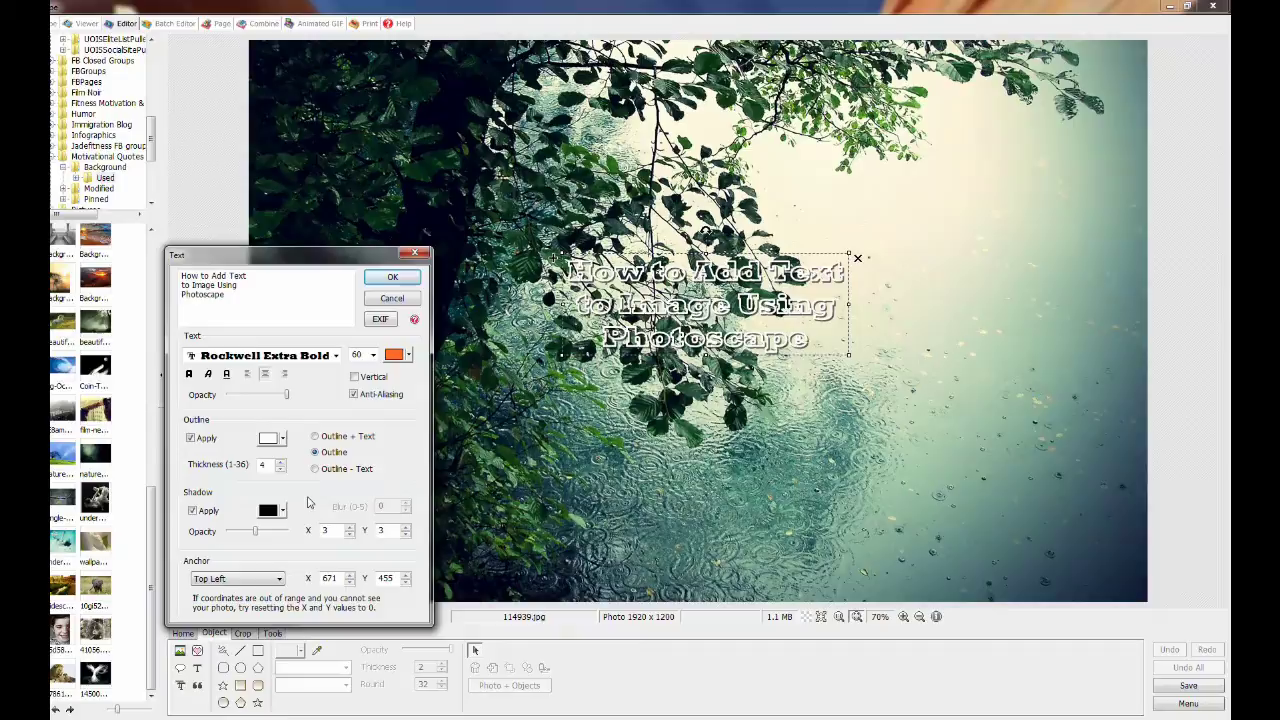
{"action": "left_click", "coordinate": [337, 356]}
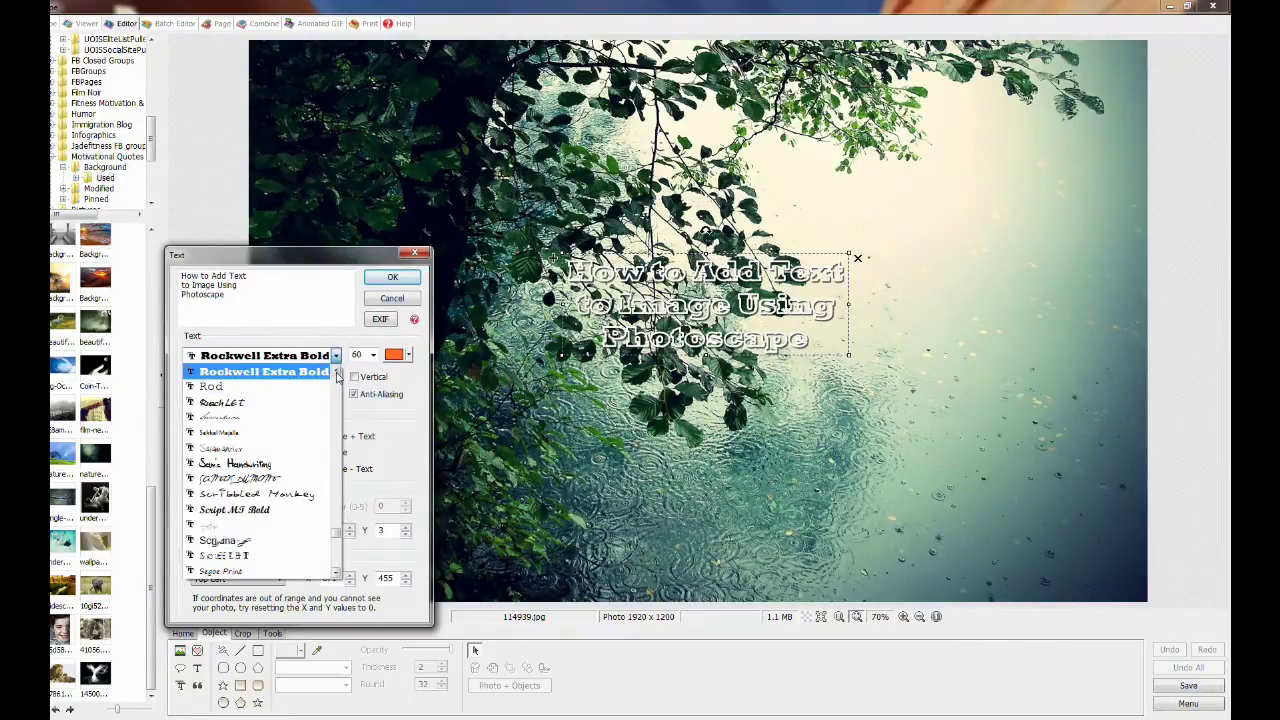
{"action": "left_click", "coordinate": [335, 530]}
{"action": "left_click_drag", "start_coordinate": [336, 533], "coordinate": [336, 452]}
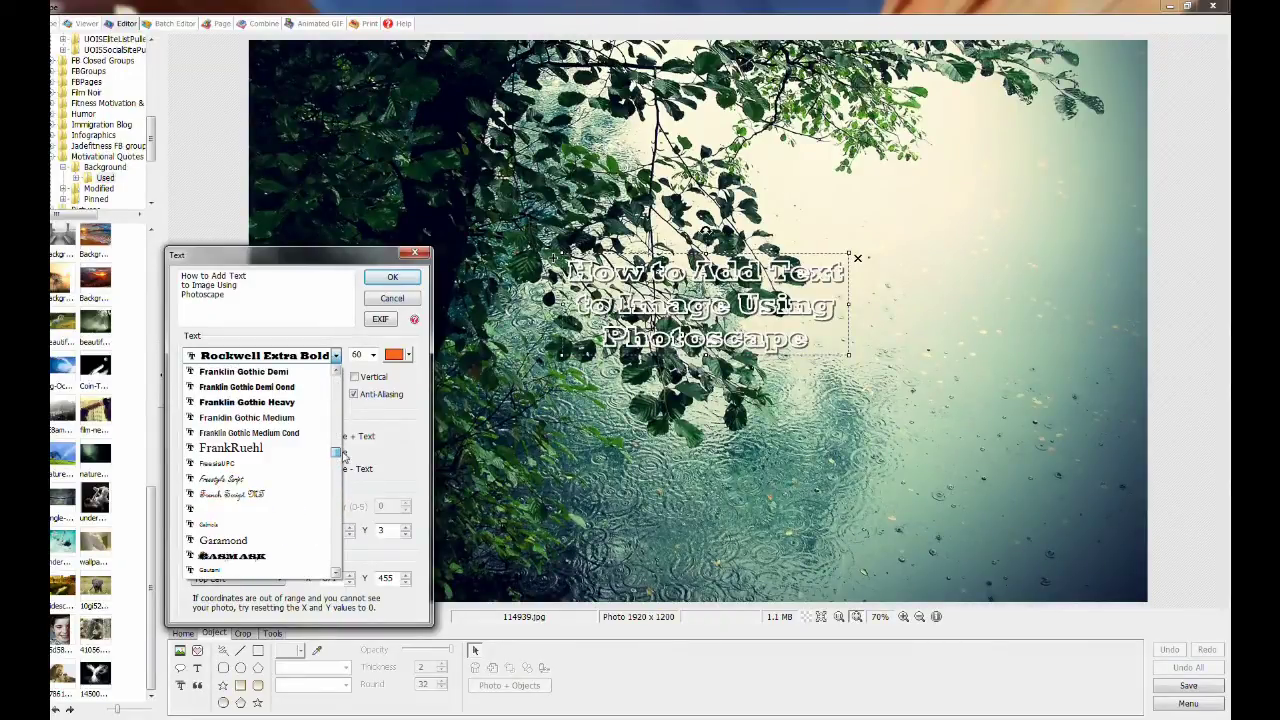
{"action": "scroll", "coordinate": [398, 455], "scroll_direction": "up", "scroll_amount": 20}
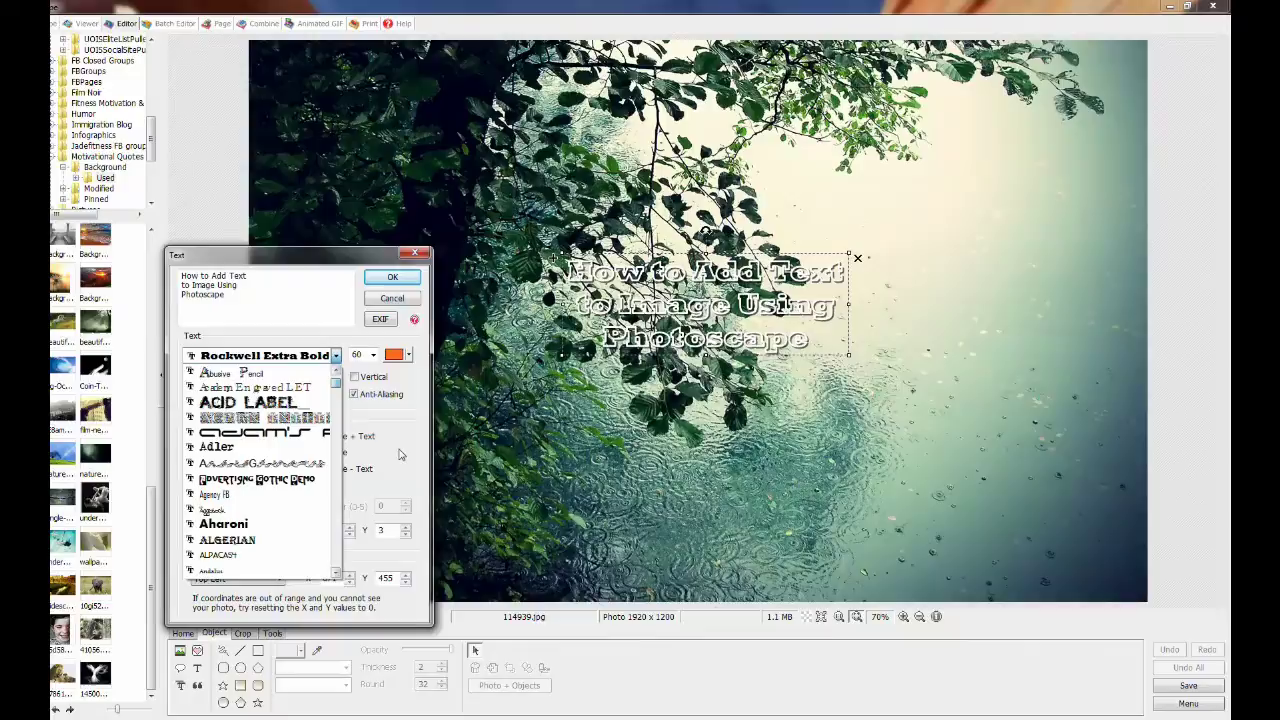
{"action": "left_click", "coordinate": [398, 455]}
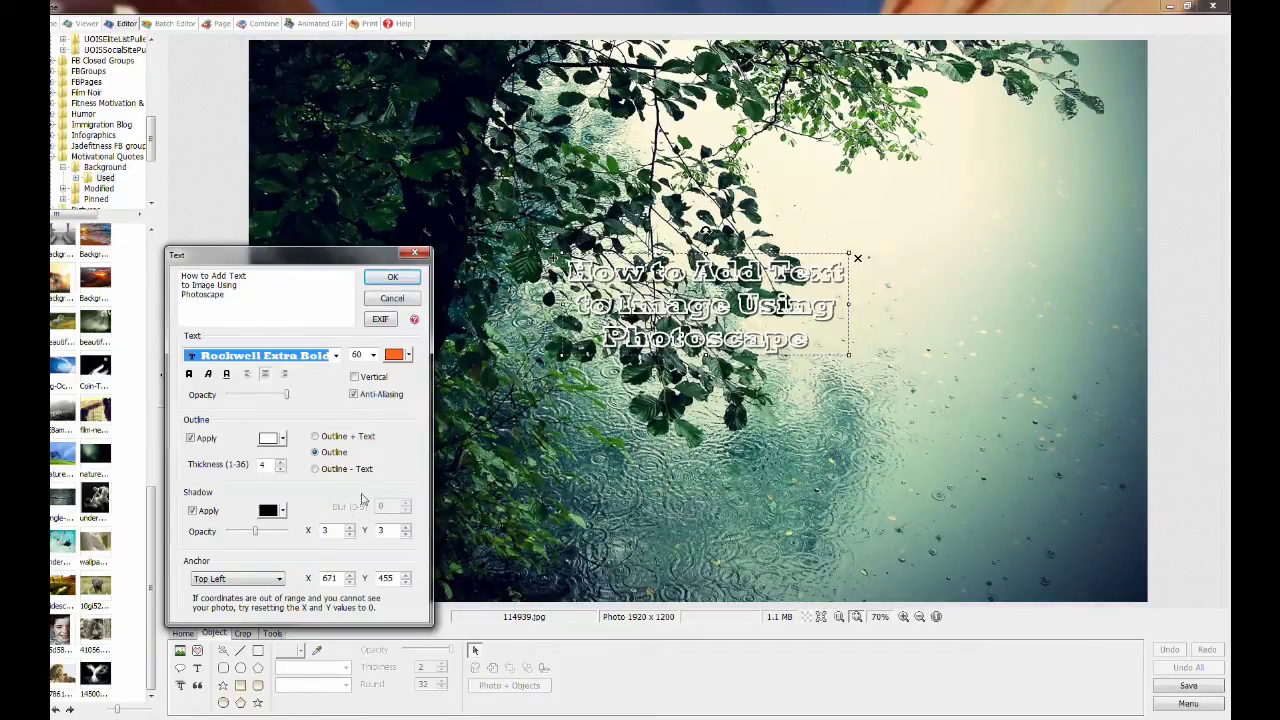
Uncheck Shadow Apply so the white-outline title has no drop shadow
{"action": "left_click", "coordinate": [193, 512]}
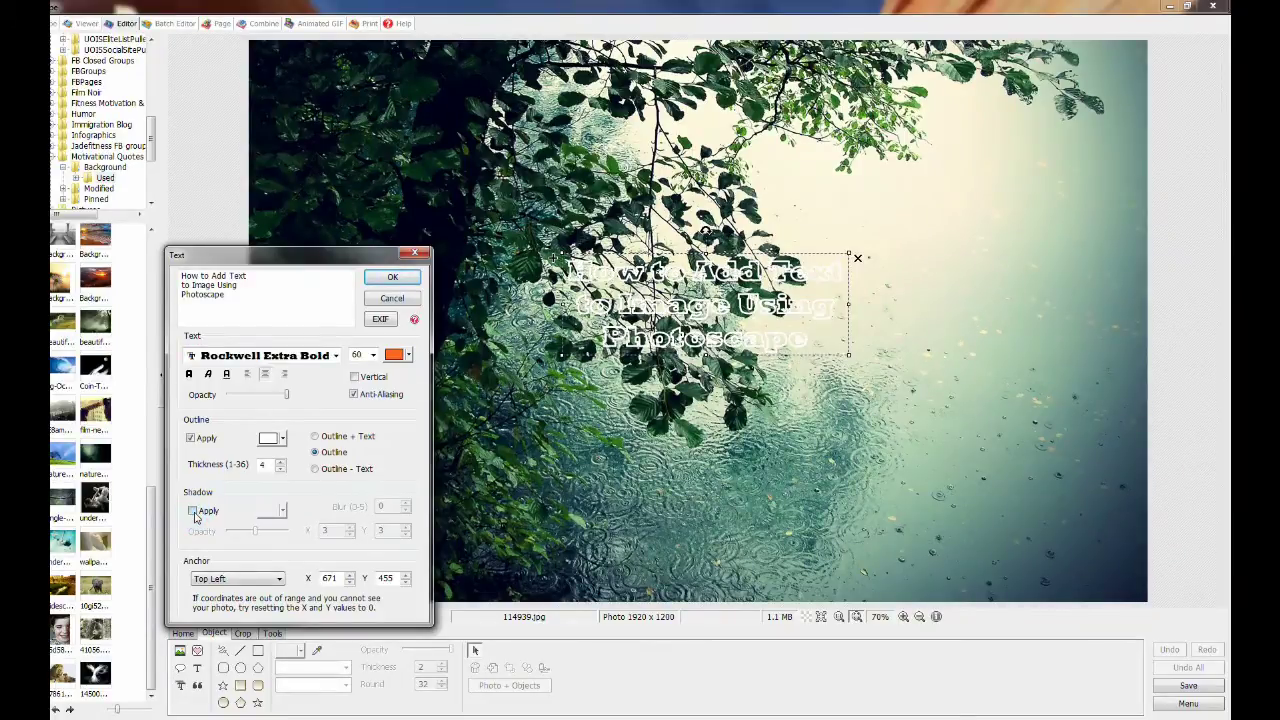
{"action": "left_click", "coordinate": [193, 512]}
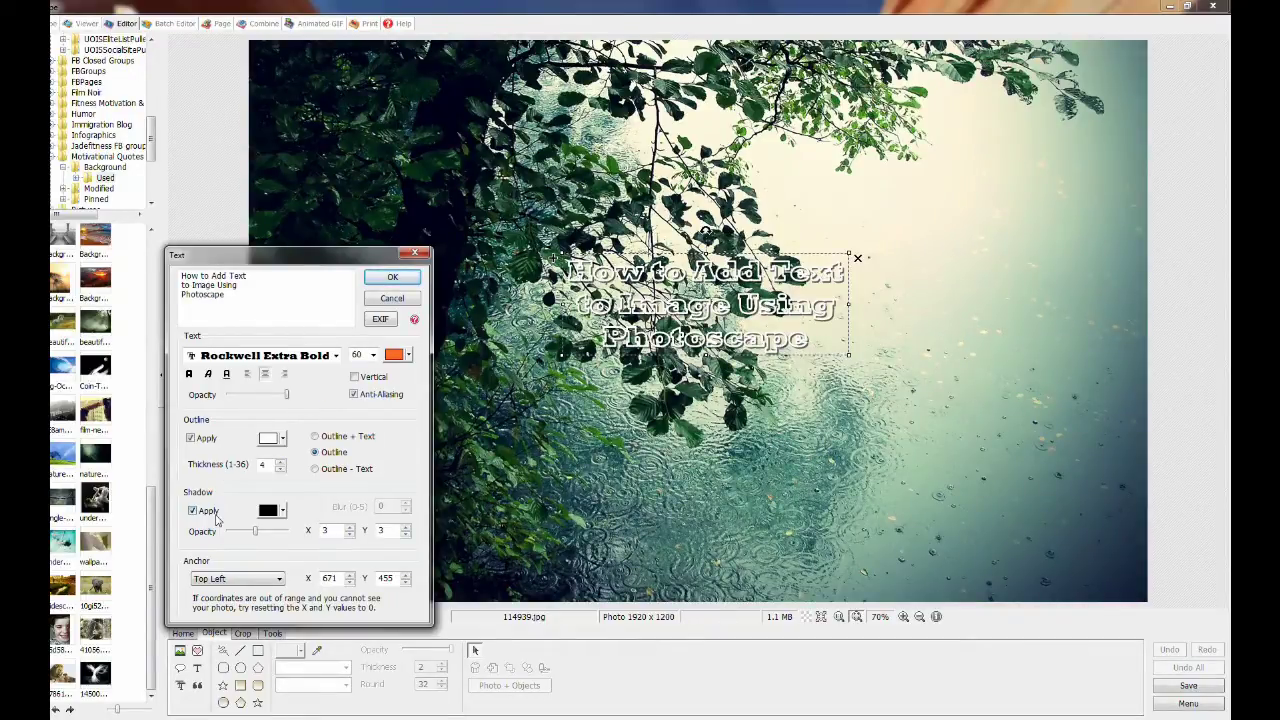
{"action": "left_click", "coordinate": [193, 511]}
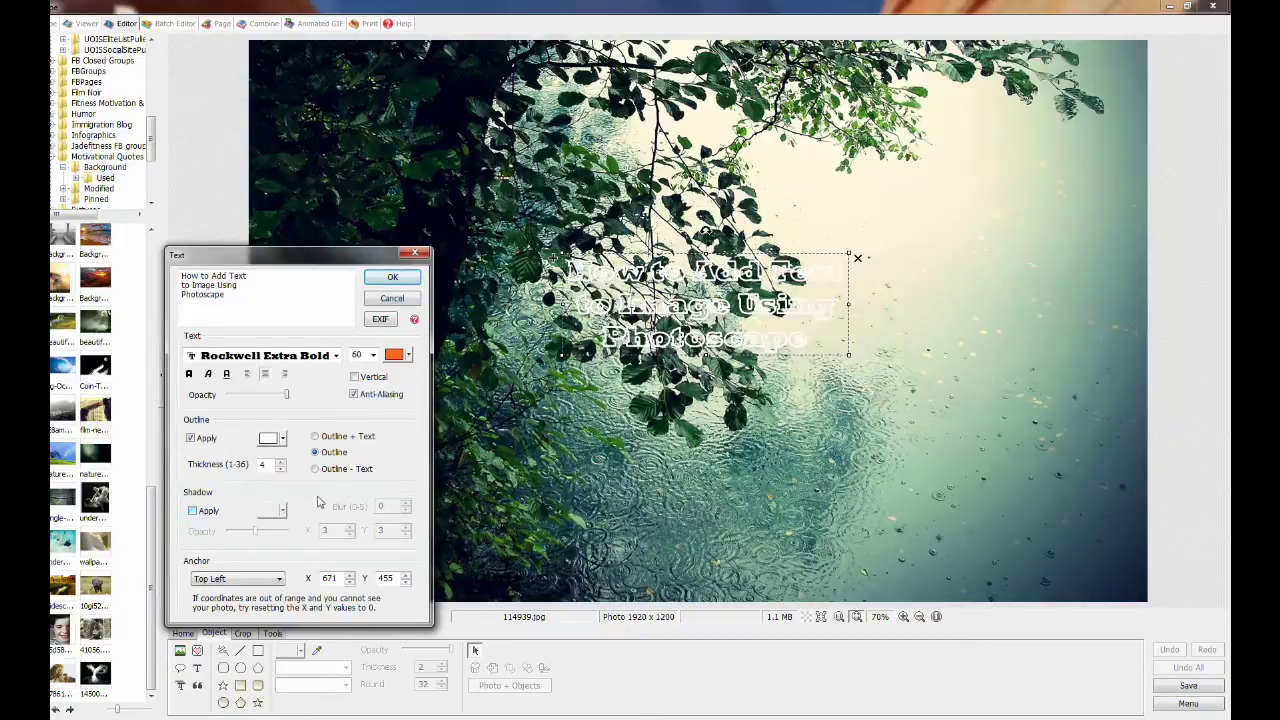
Set the title's Anchor to Center after briefly trying Top Left
{"action": "left_click", "coordinate": [280, 582]}
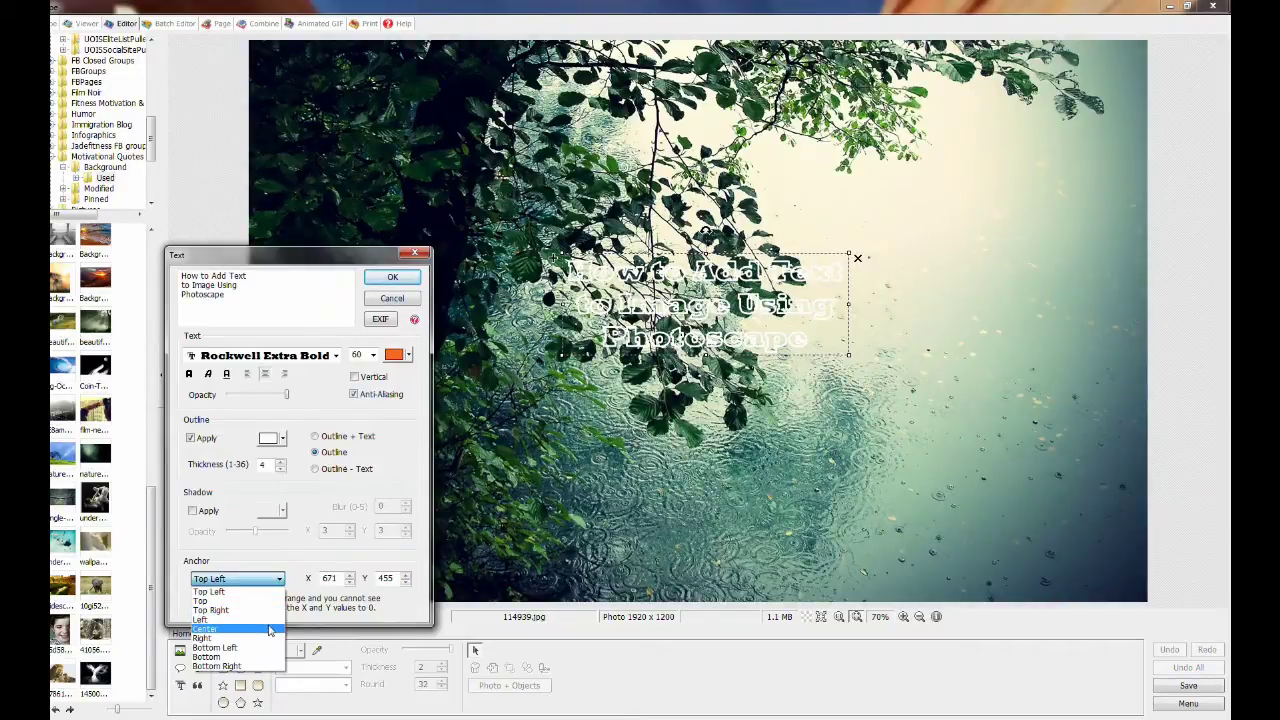
{"action": "left_click", "coordinate": [268, 628]}
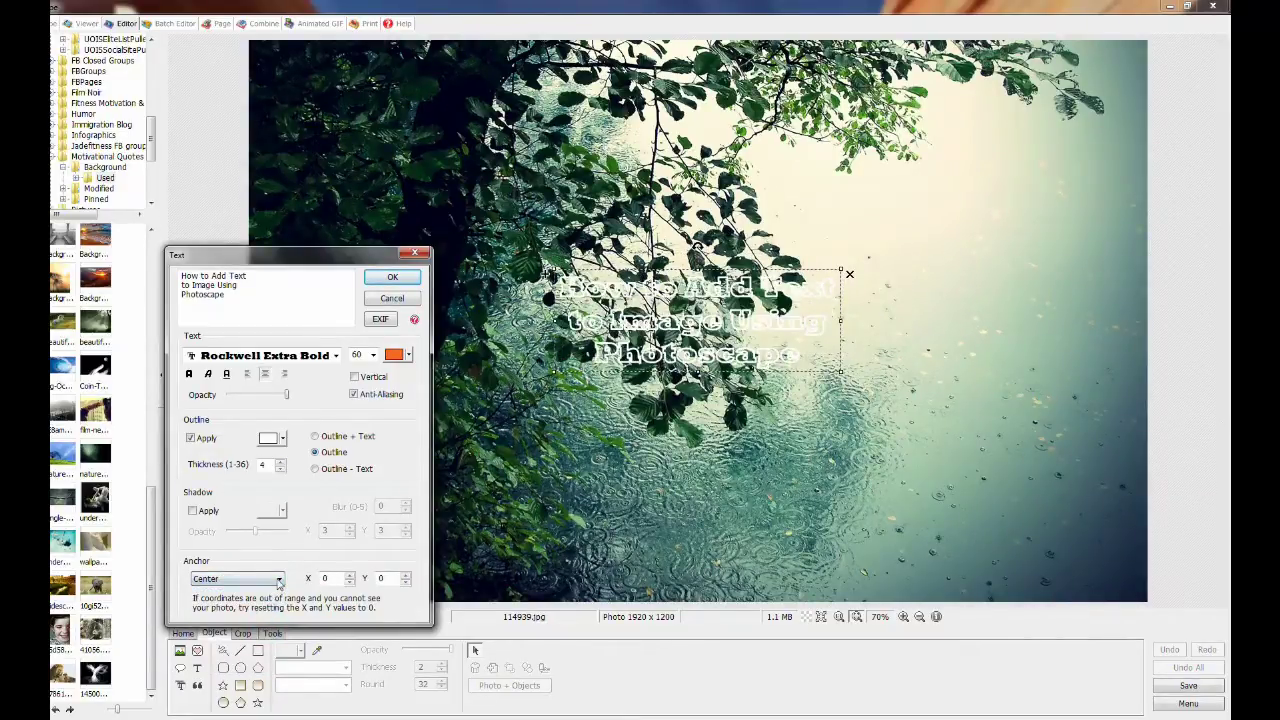
{"action": "left_click", "coordinate": [279, 580]}
{"action": "left_click", "coordinate": [265, 591]}
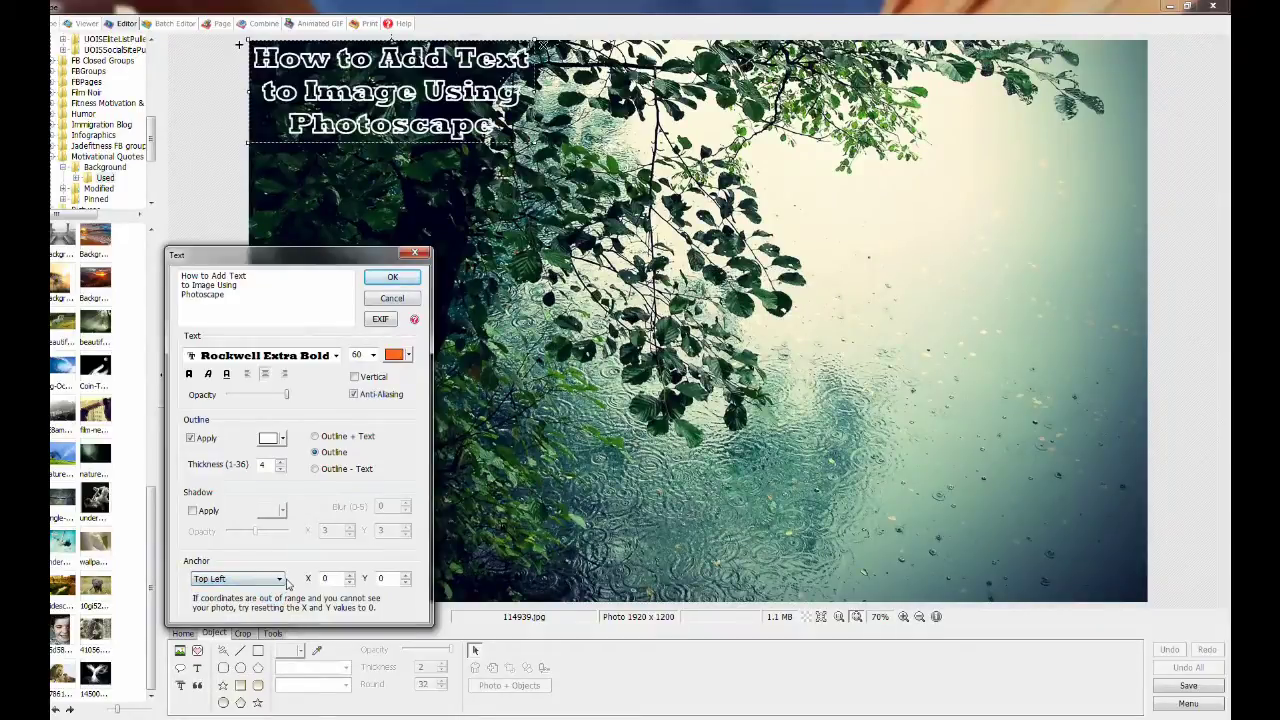
{"action": "left_click", "coordinate": [281, 580]}
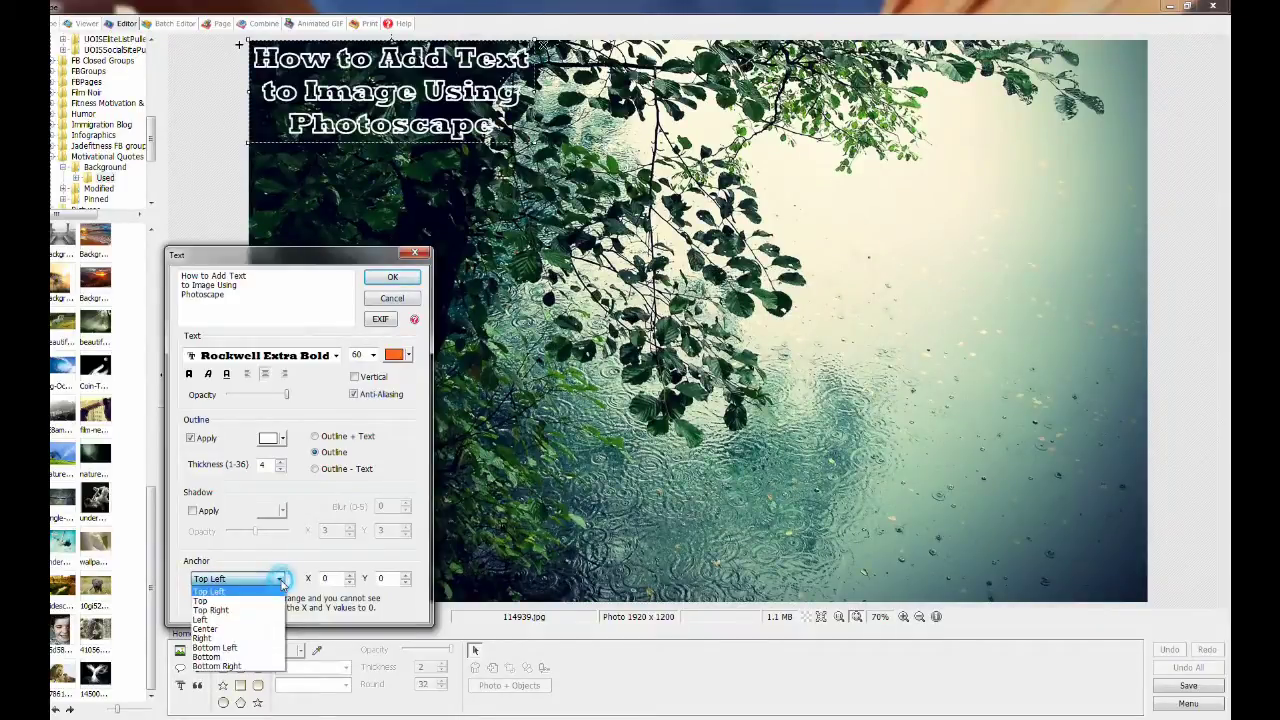
{"action": "left_click", "coordinate": [255, 628]}
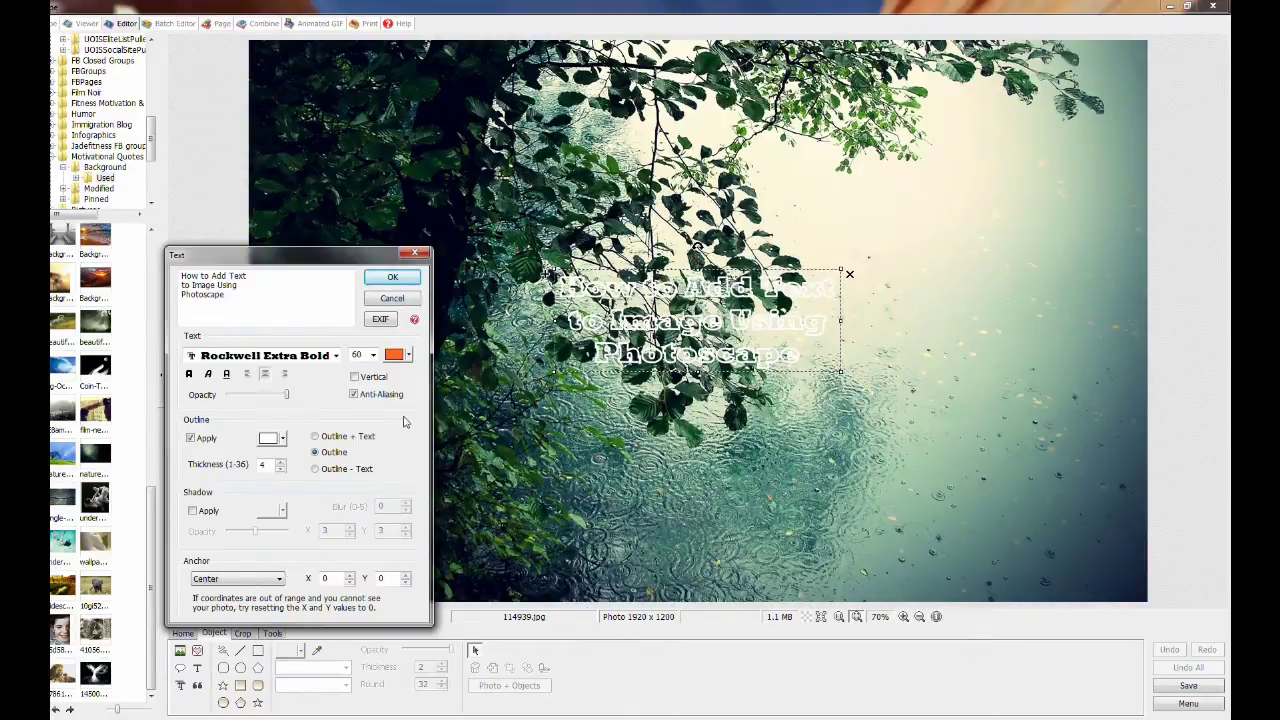
Enlarge the title to font size 100 and re-anchor it at Center
{"action": "left_click", "coordinate": [373, 356]}
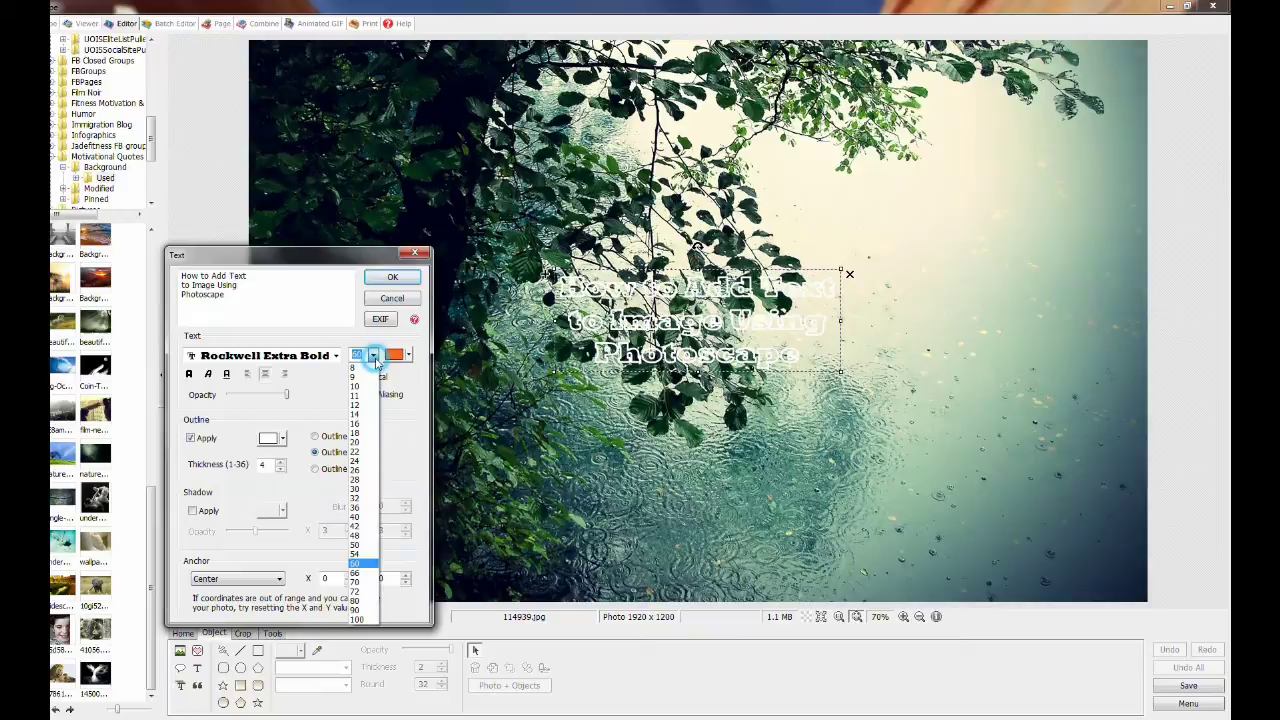
{"action": "left_click", "coordinate": [357, 619]}
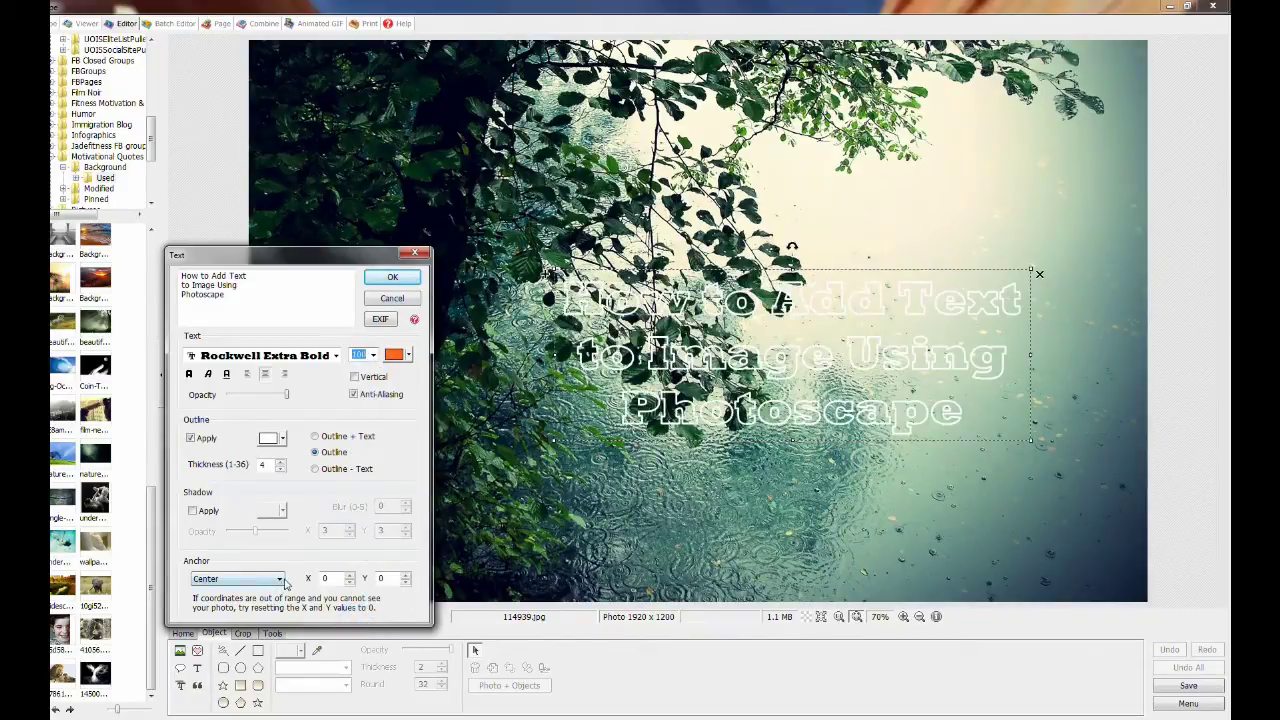
{"action": "left_click", "coordinate": [280, 579]}
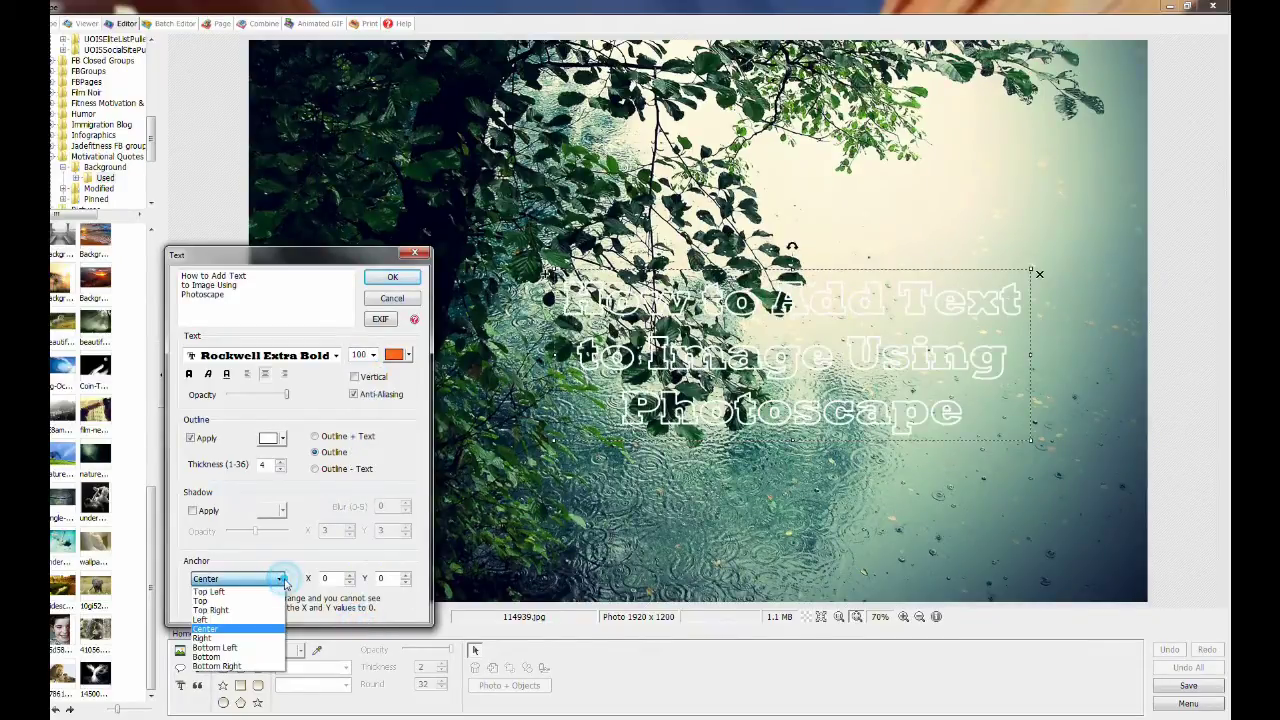
{"action": "left_click", "coordinate": [250, 628]}
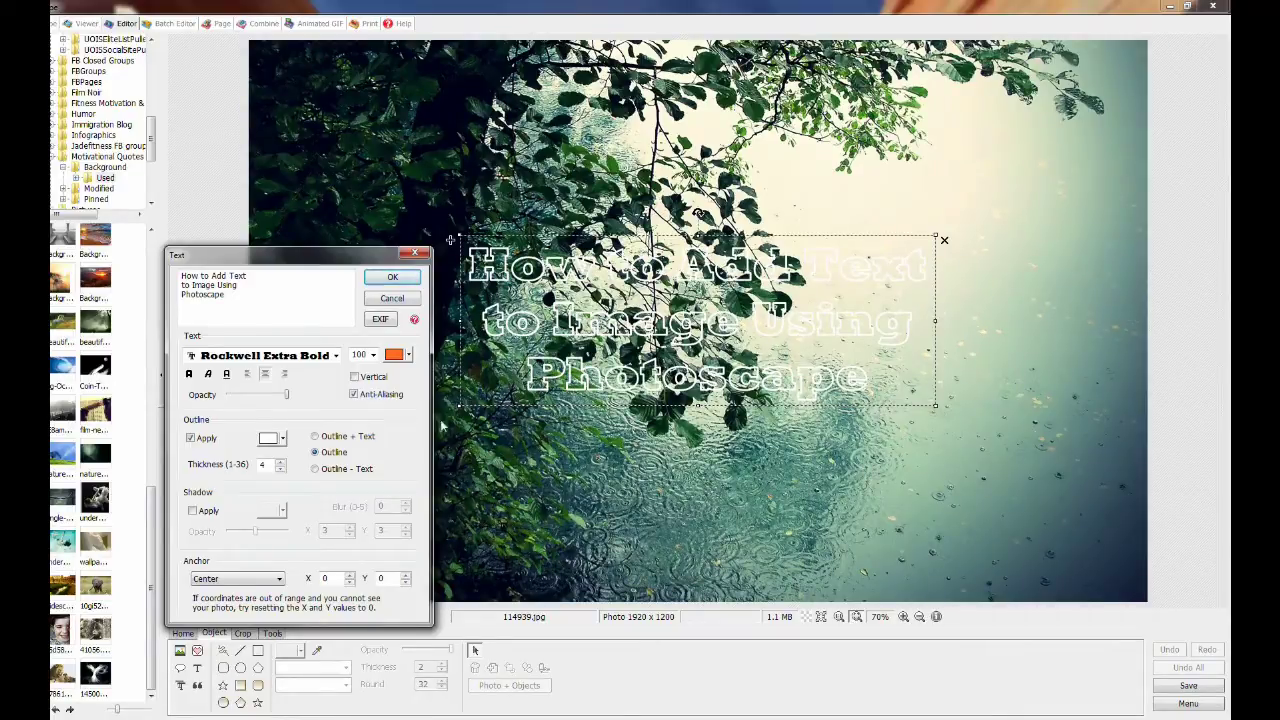
{"action": "left_click", "coordinate": [390, 278]}
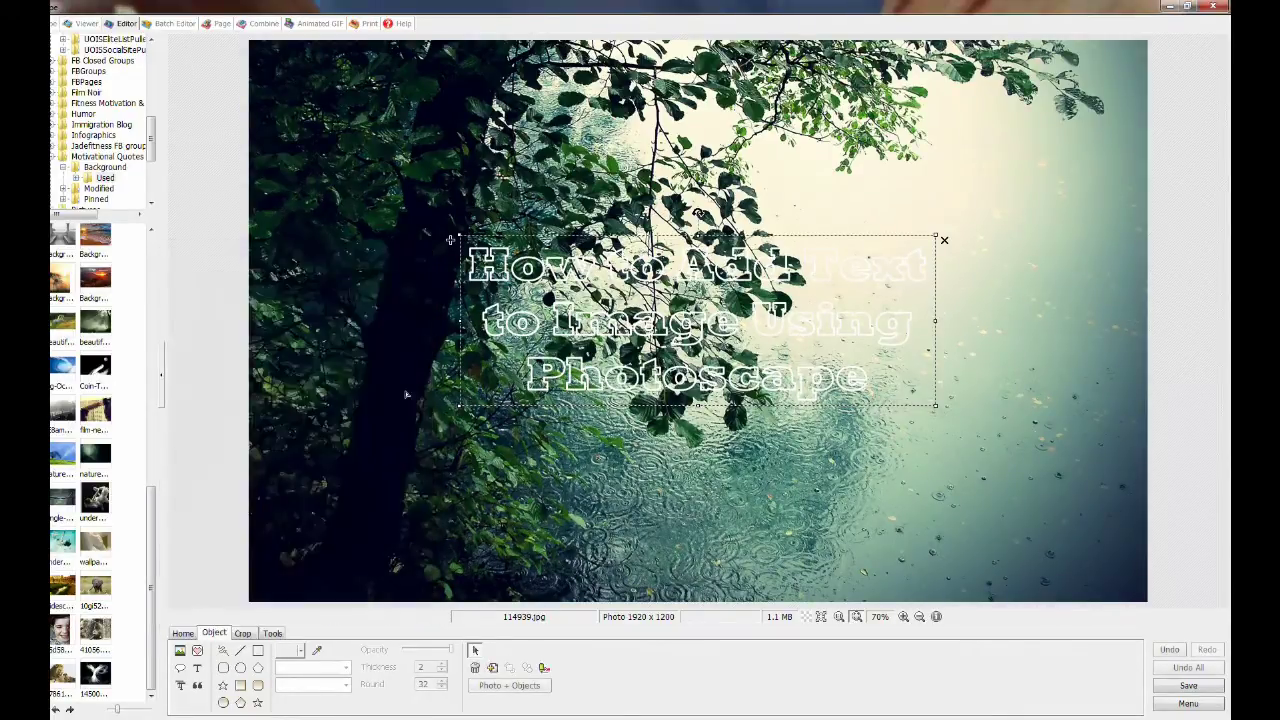